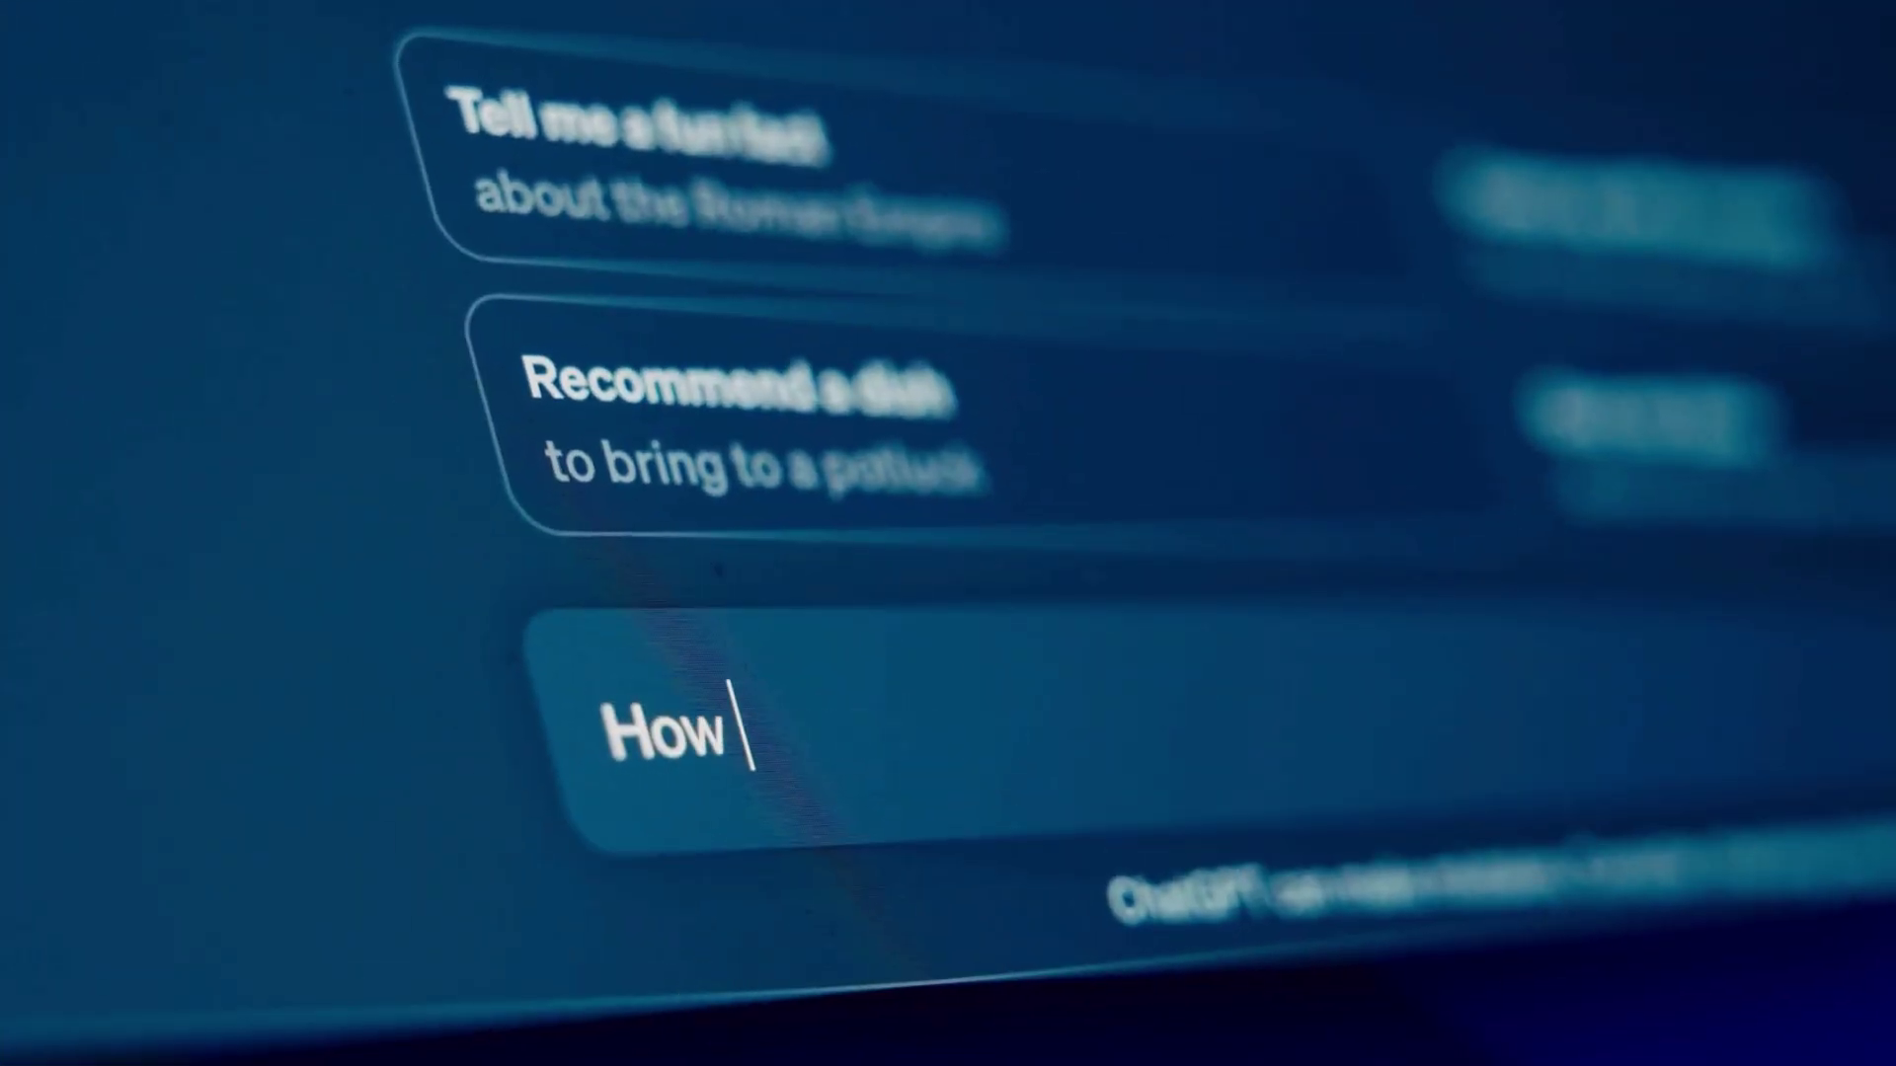
Step: Send the 'file in python' question to ChatGPT
text(file in)
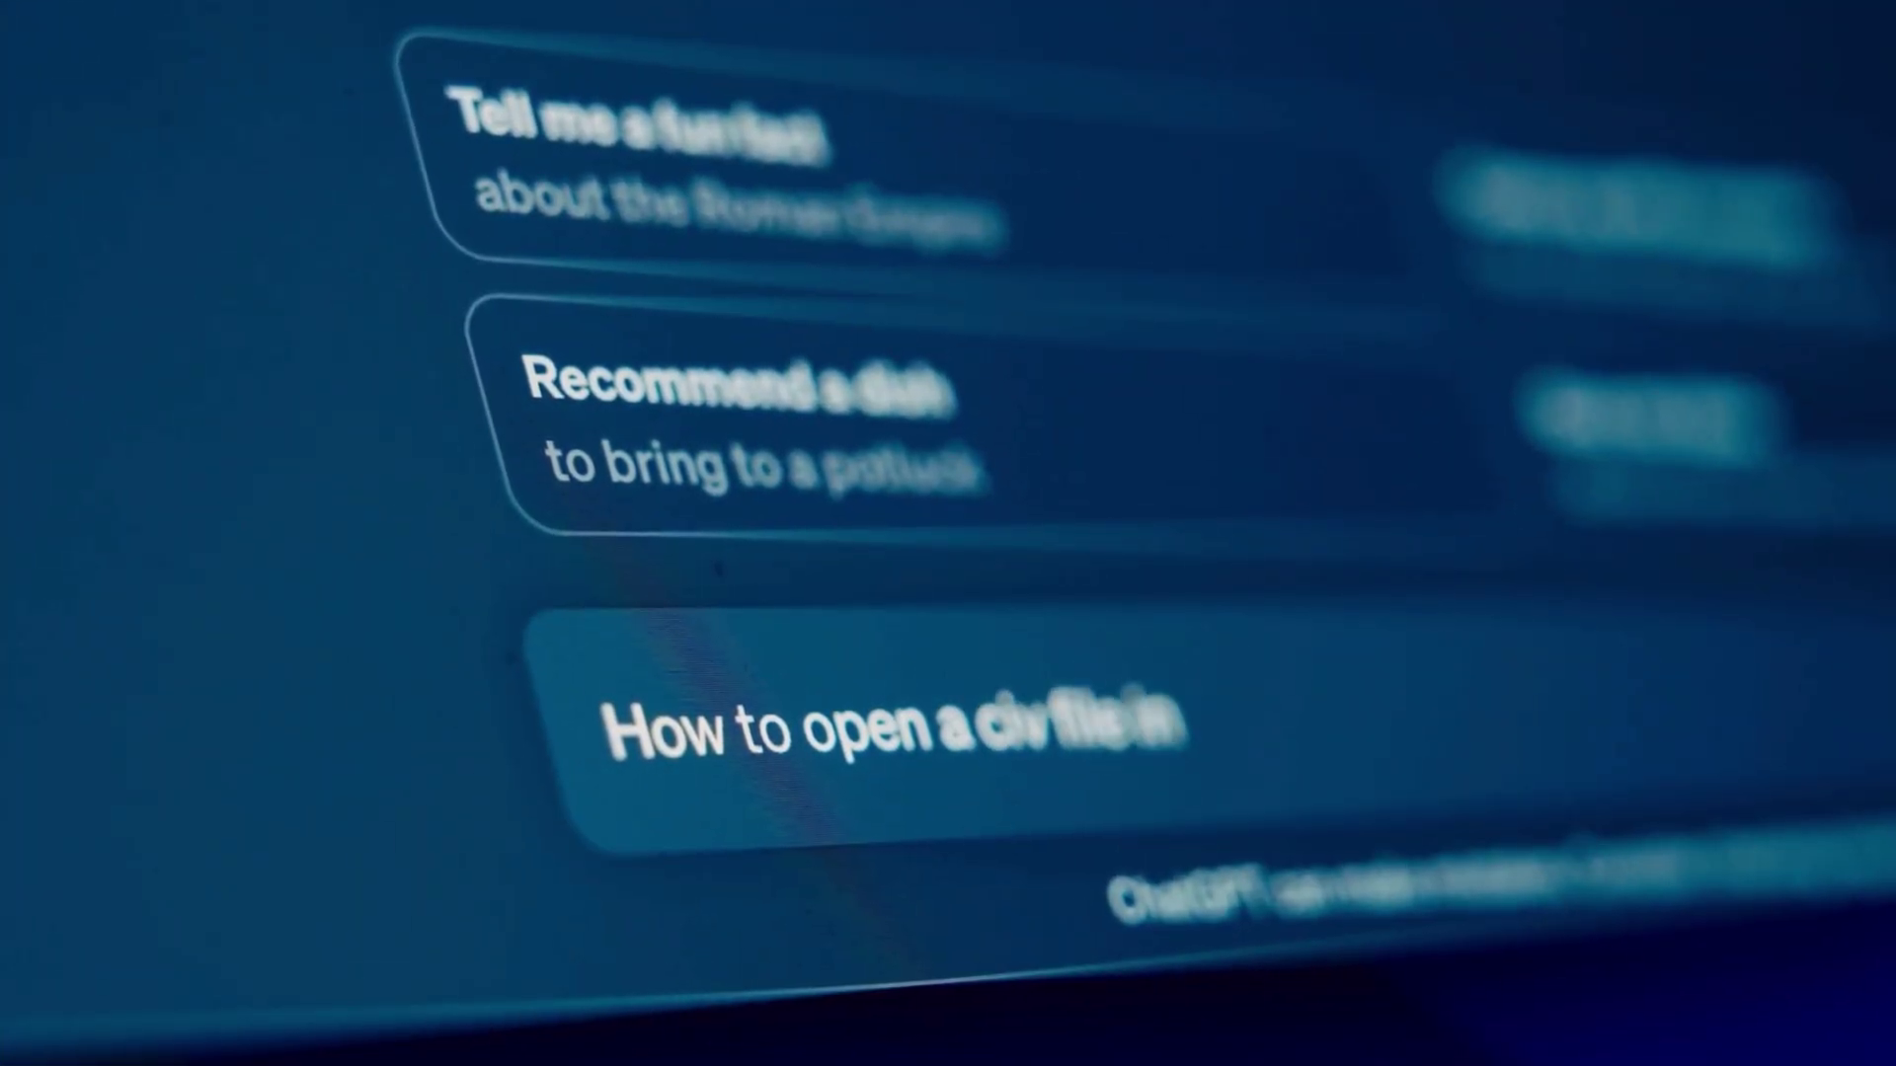
text( python)
key(Return)
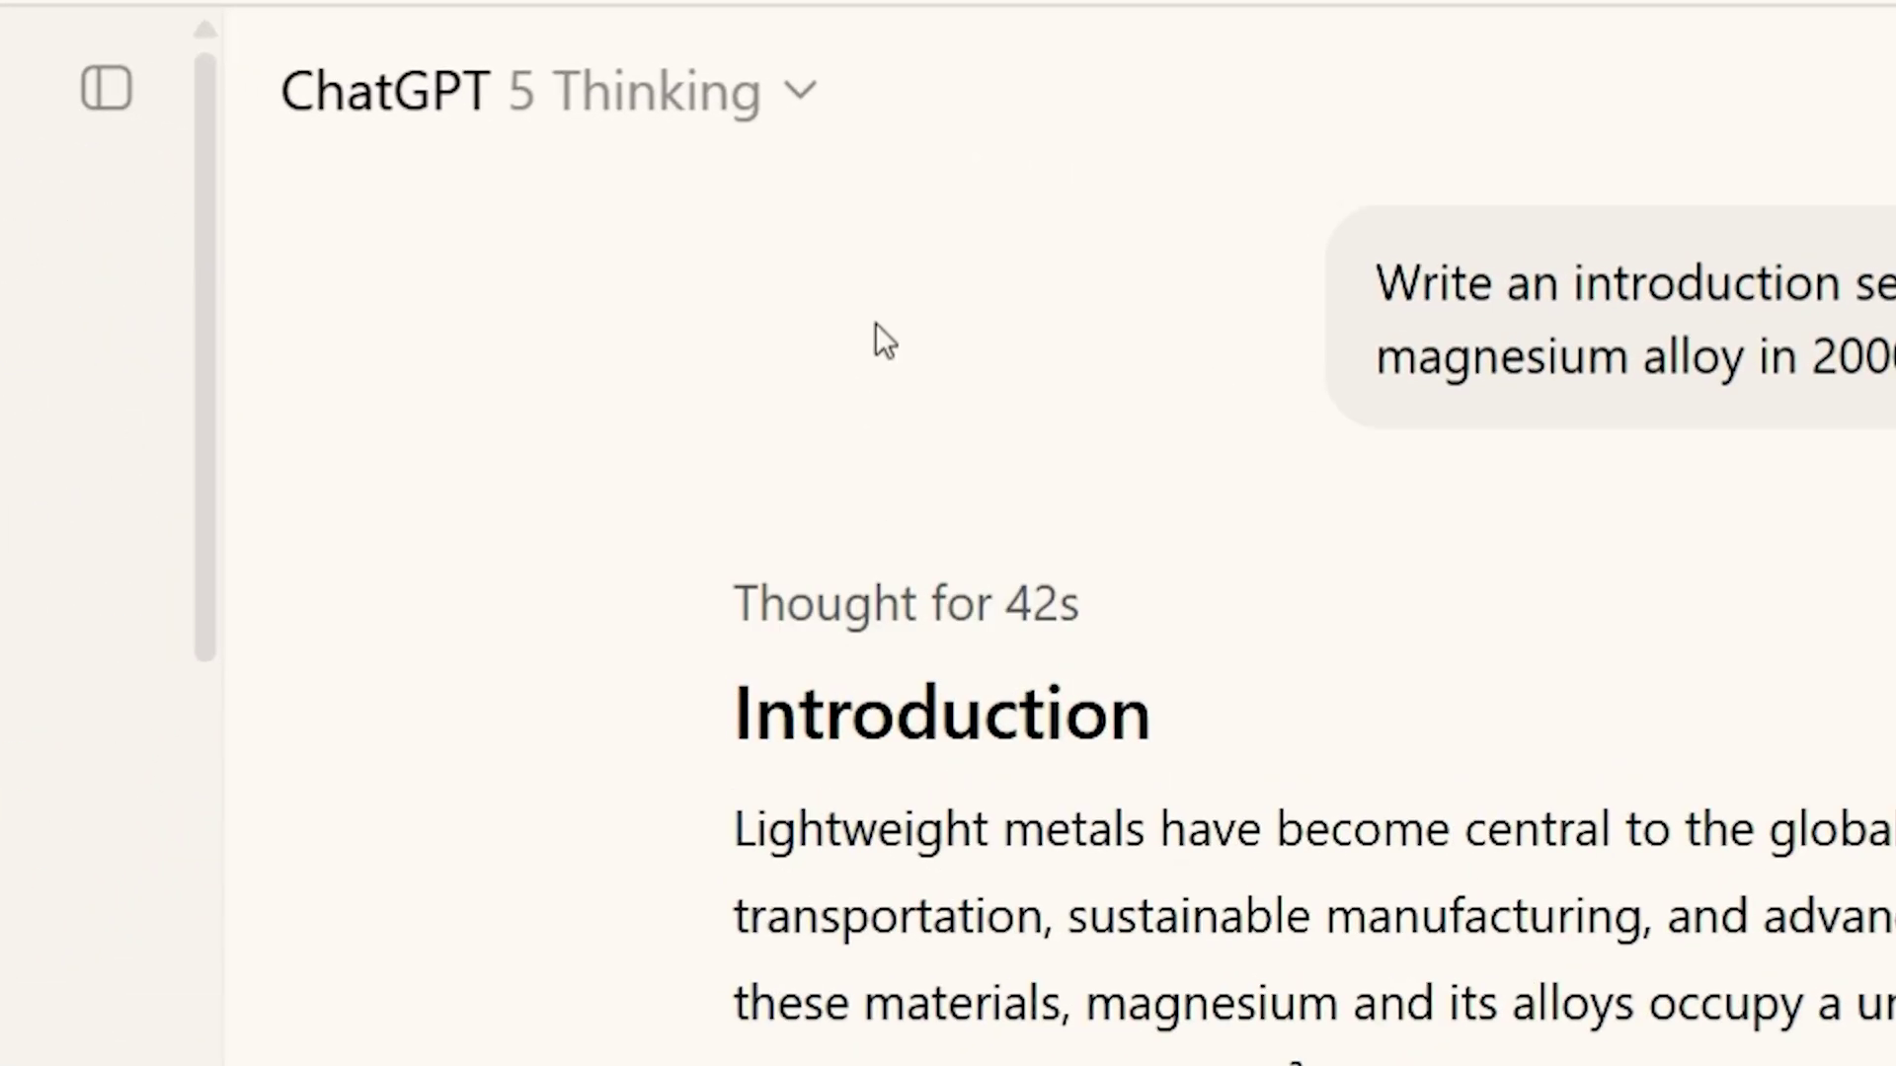
Step: Confirm the Thinking model, expand the 42s reasoning notes, and select the prompt and Introduction
click(827, 103)
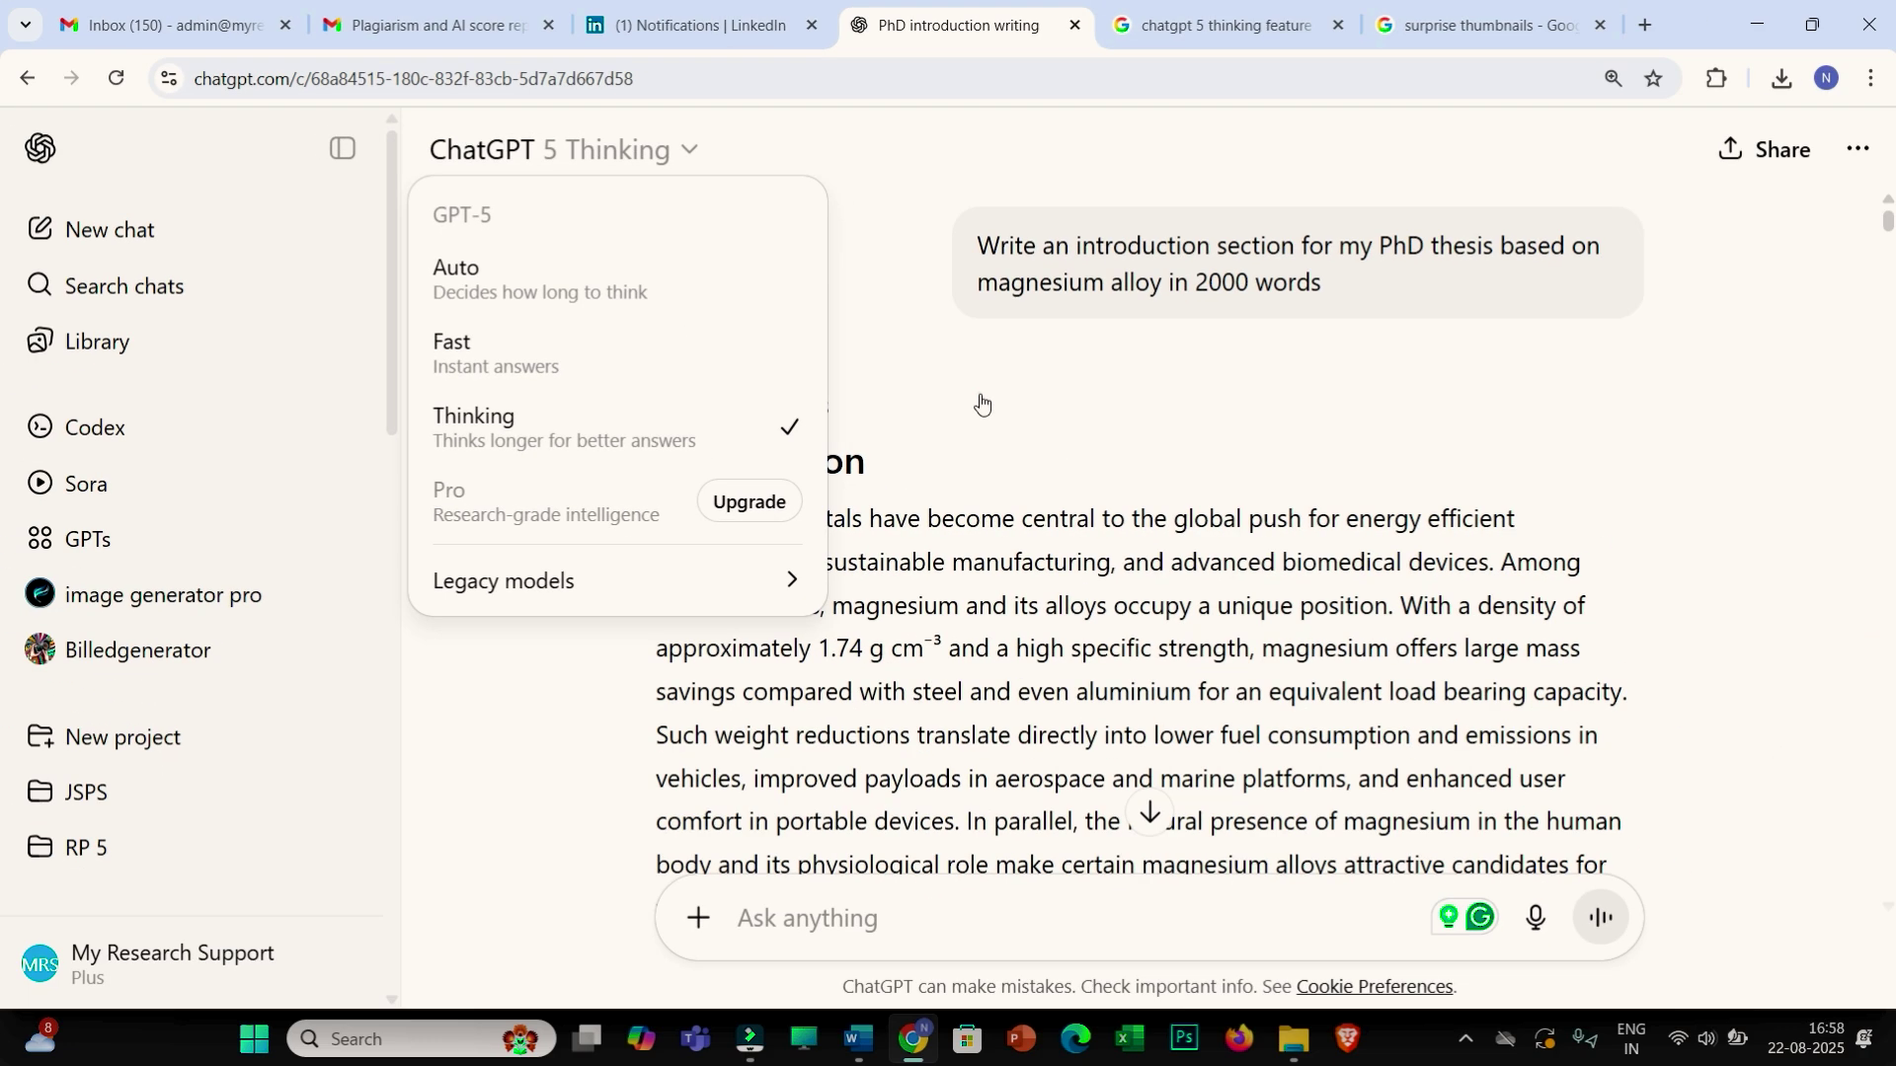
click(978, 406)
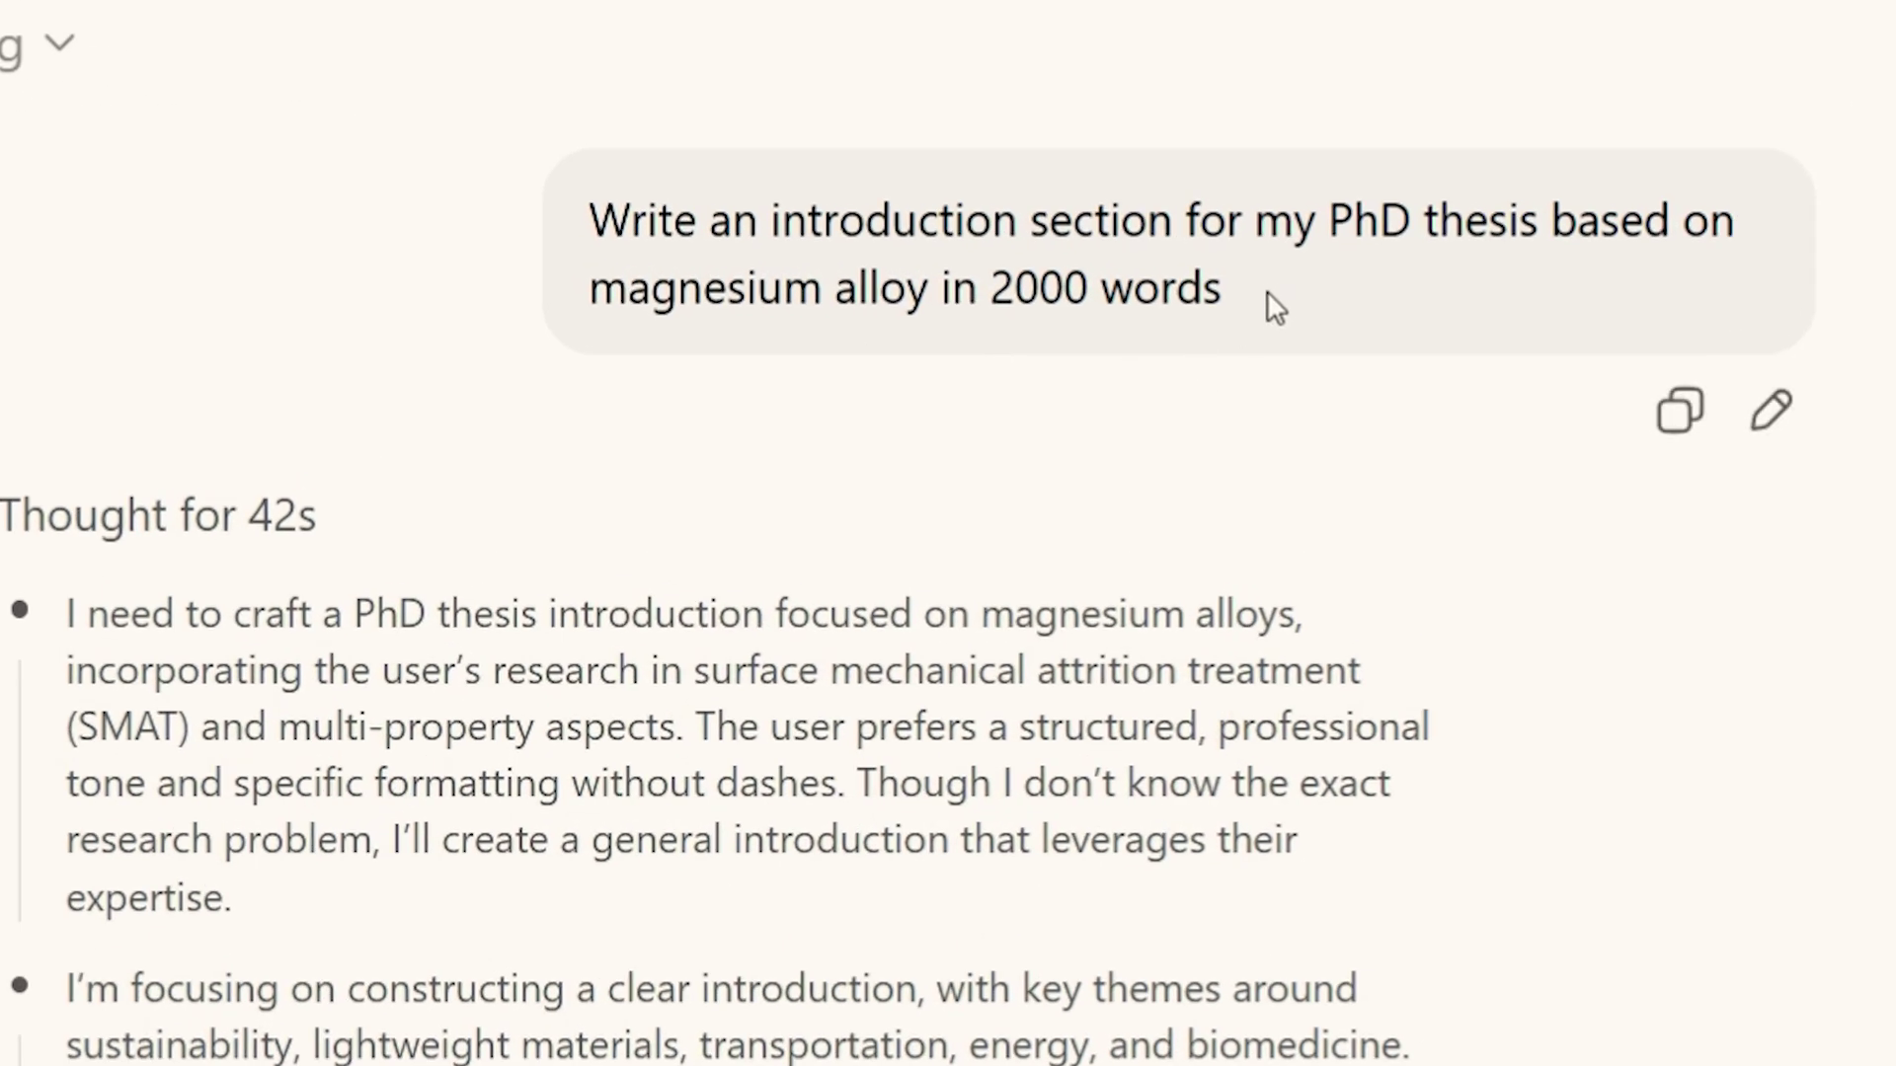
drag(1346, 284, 980, 249)
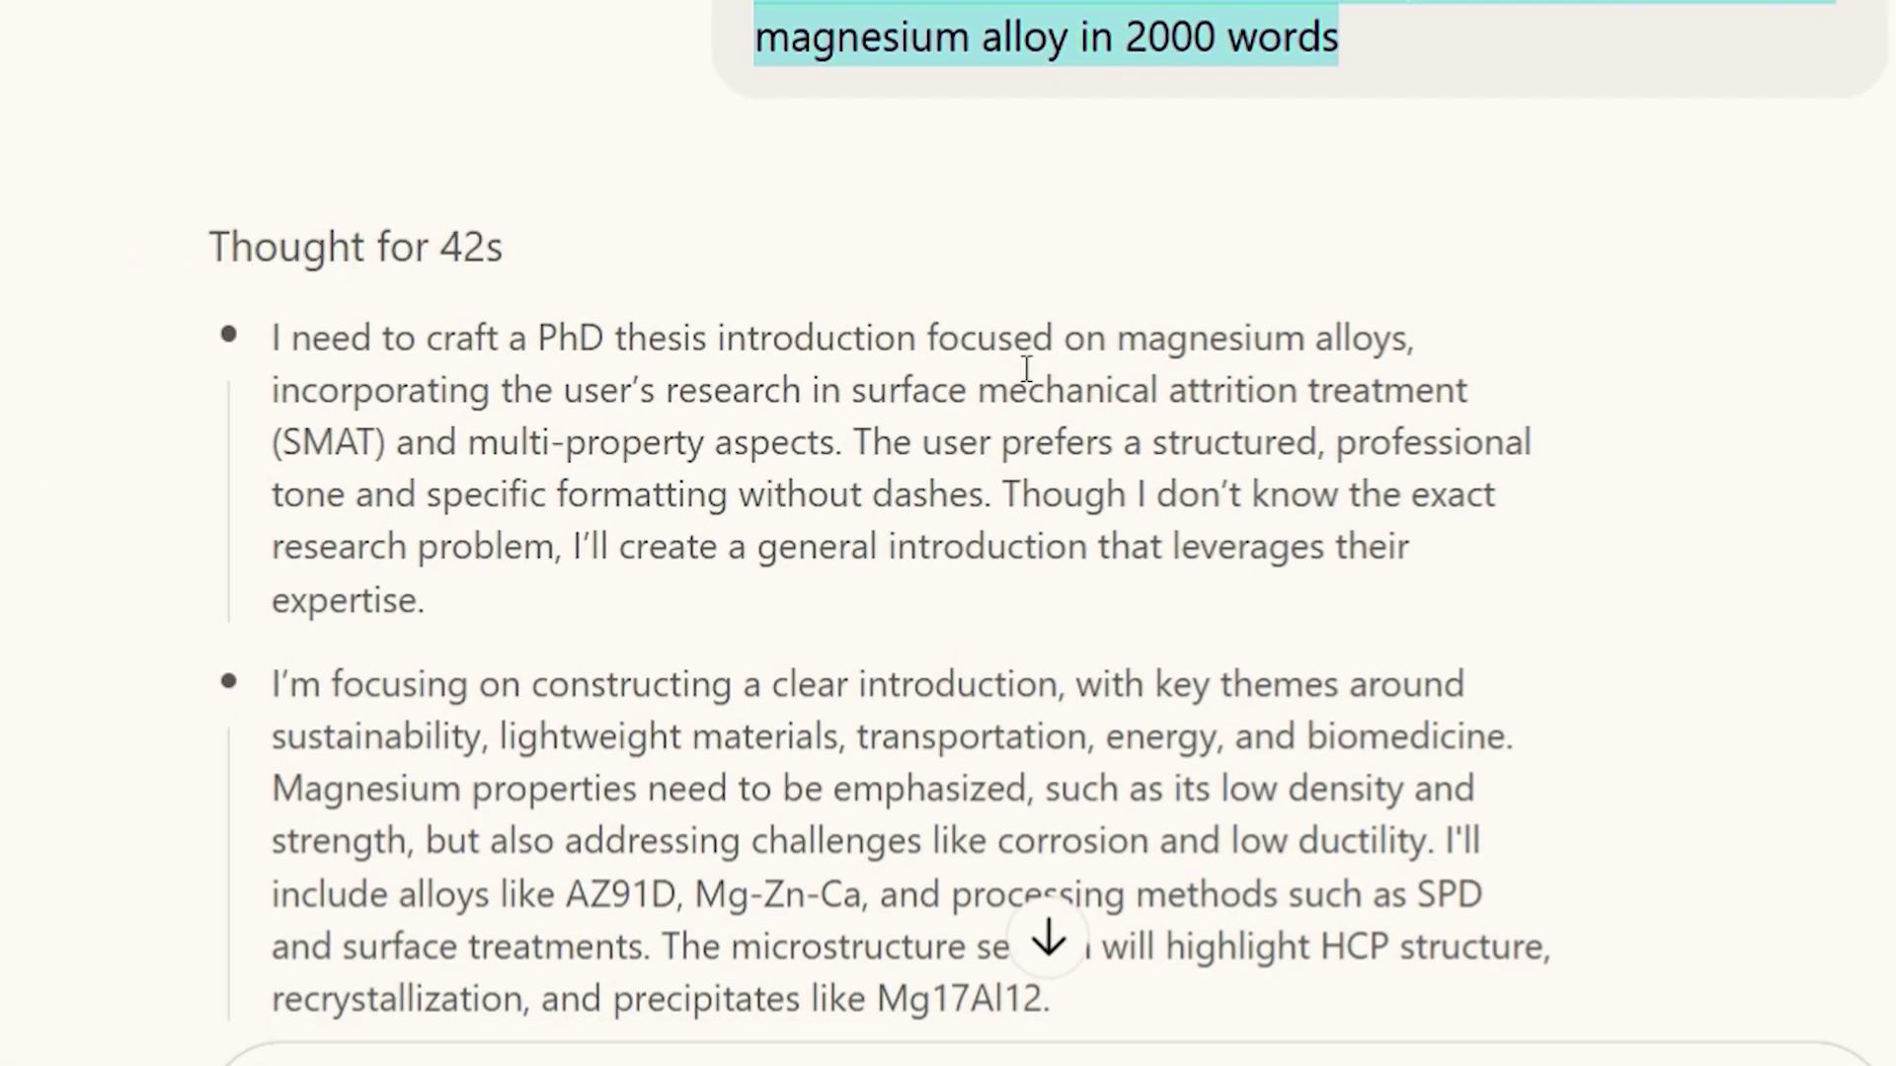
scroll(1536, 343, down, 10)
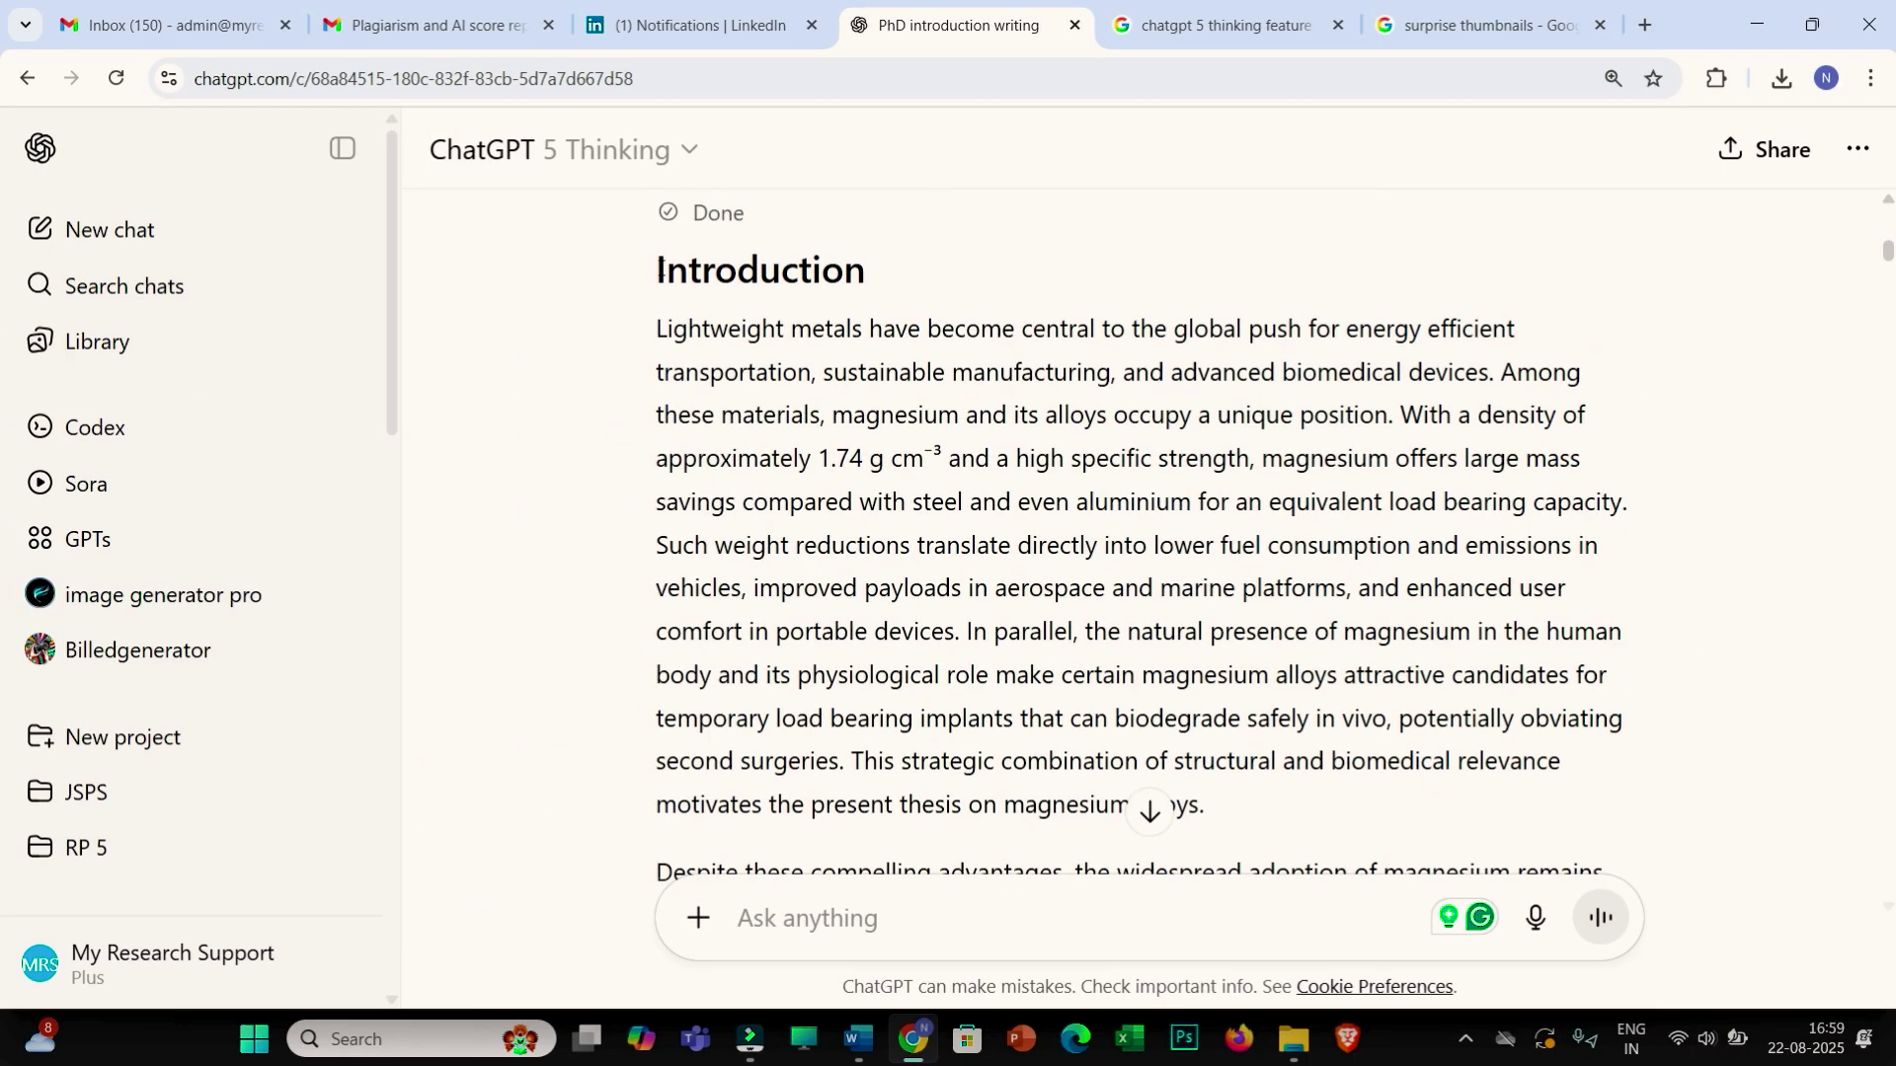
drag(643, 268, 1176, 928)
Step: Check the matching Introduction in the Word document Example_1, then return to the chat
mouse_move(873, 1036)
click(948, 938)
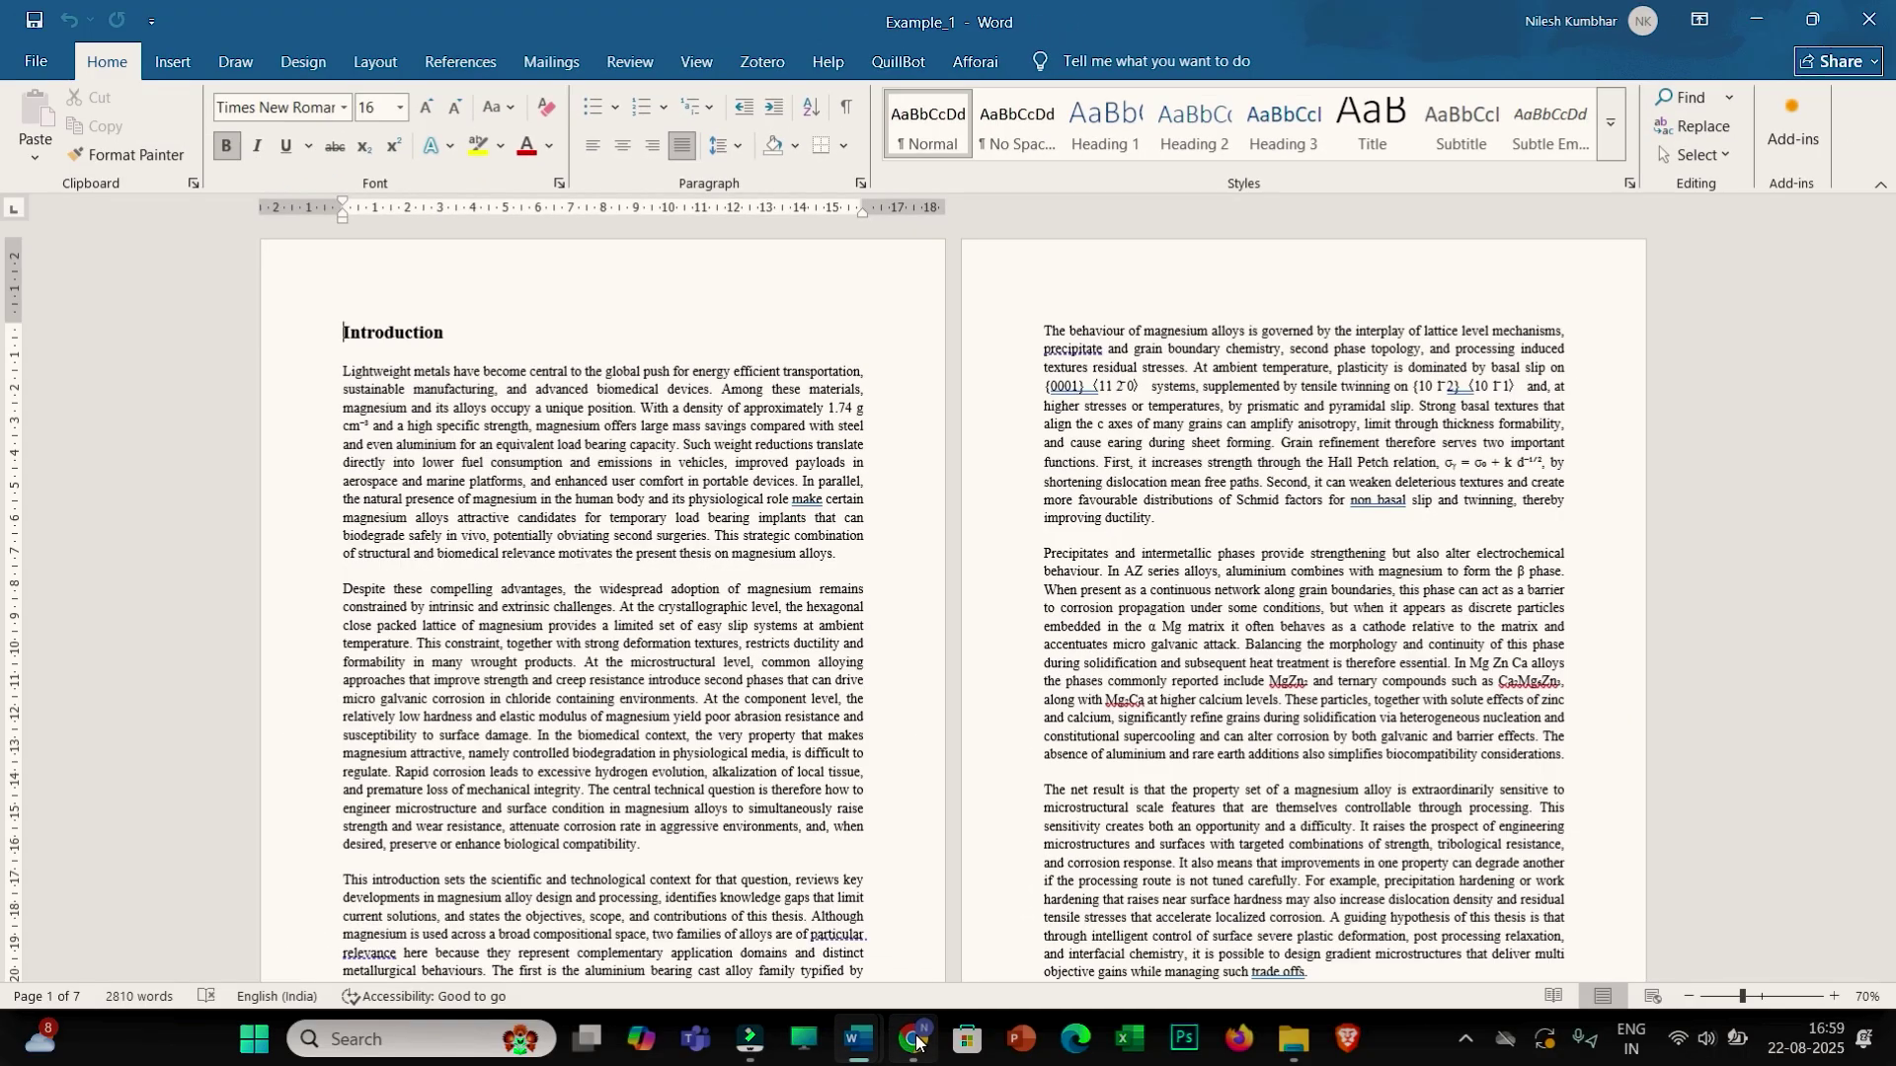
mouse_move(916, 1042)
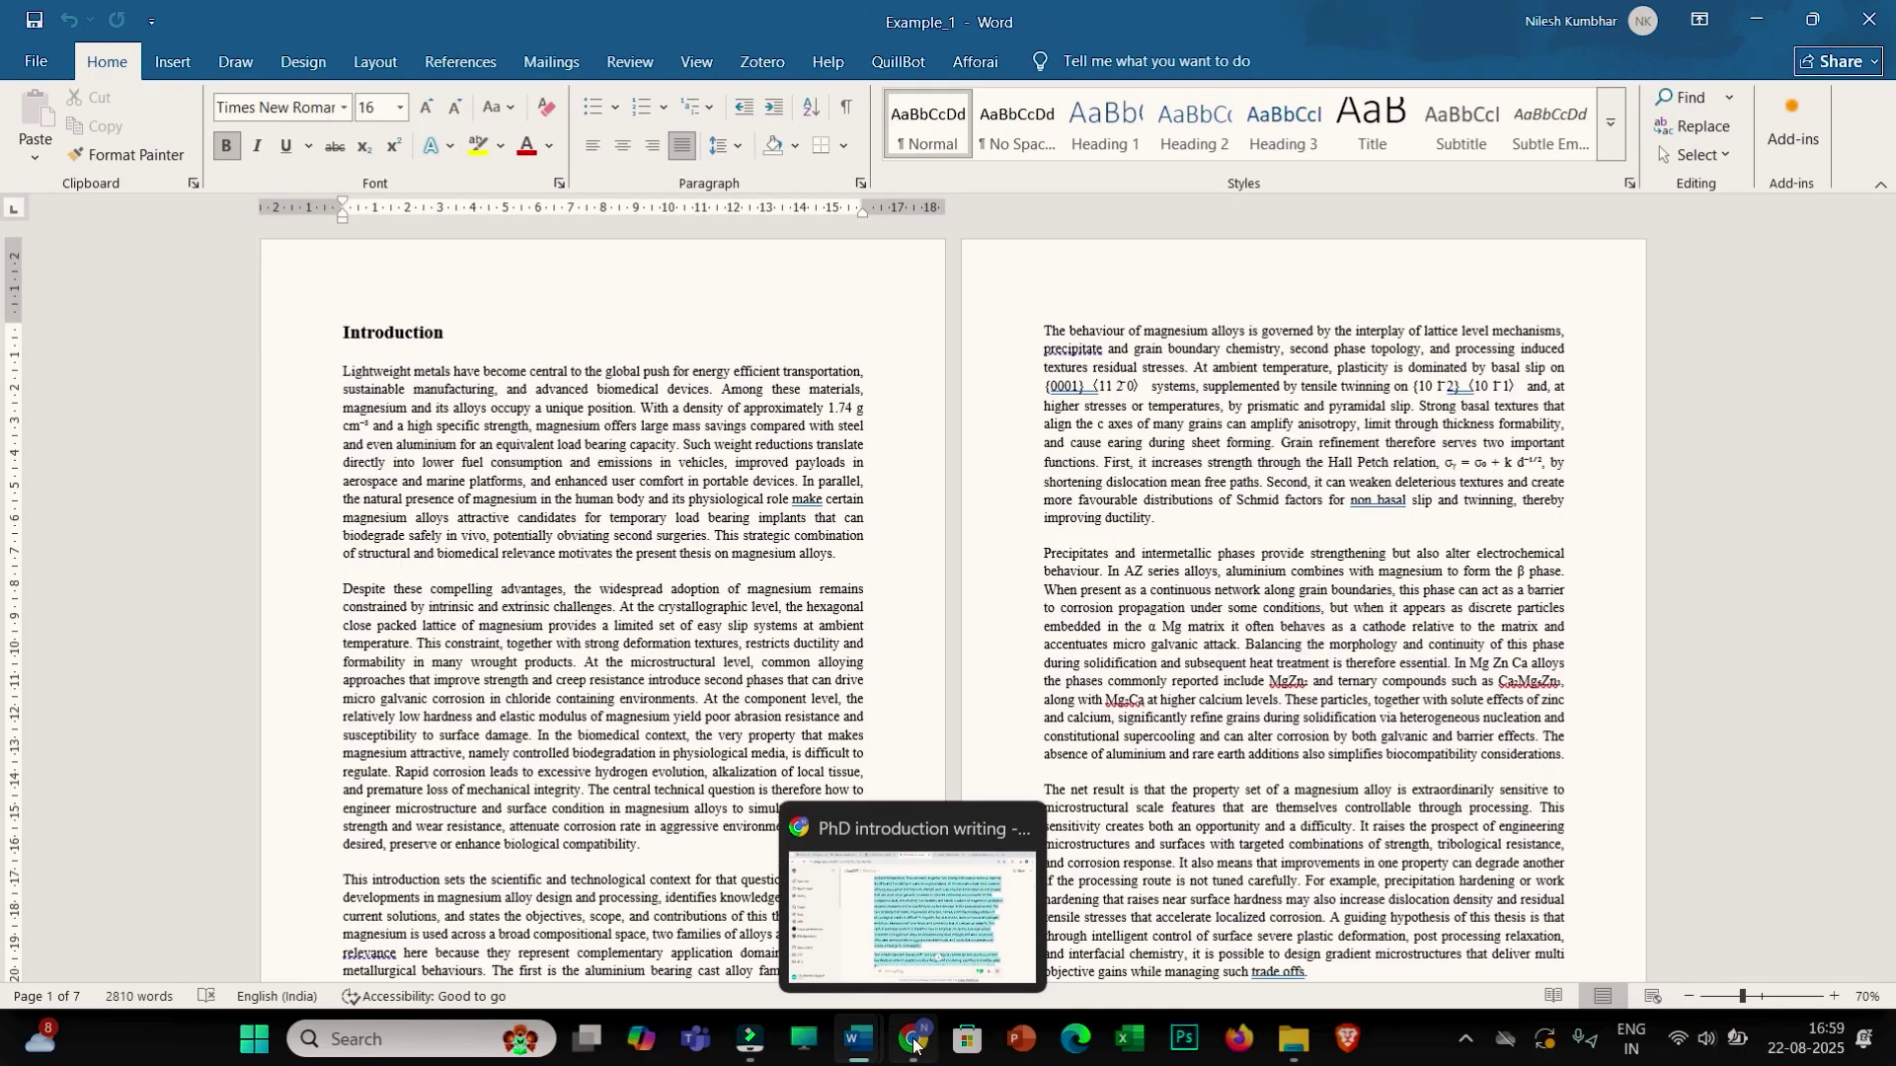
click(904, 948)
Step: Review the revised human-style prompt and select its new Introduction answer
scroll(1489, 633, up, 10)
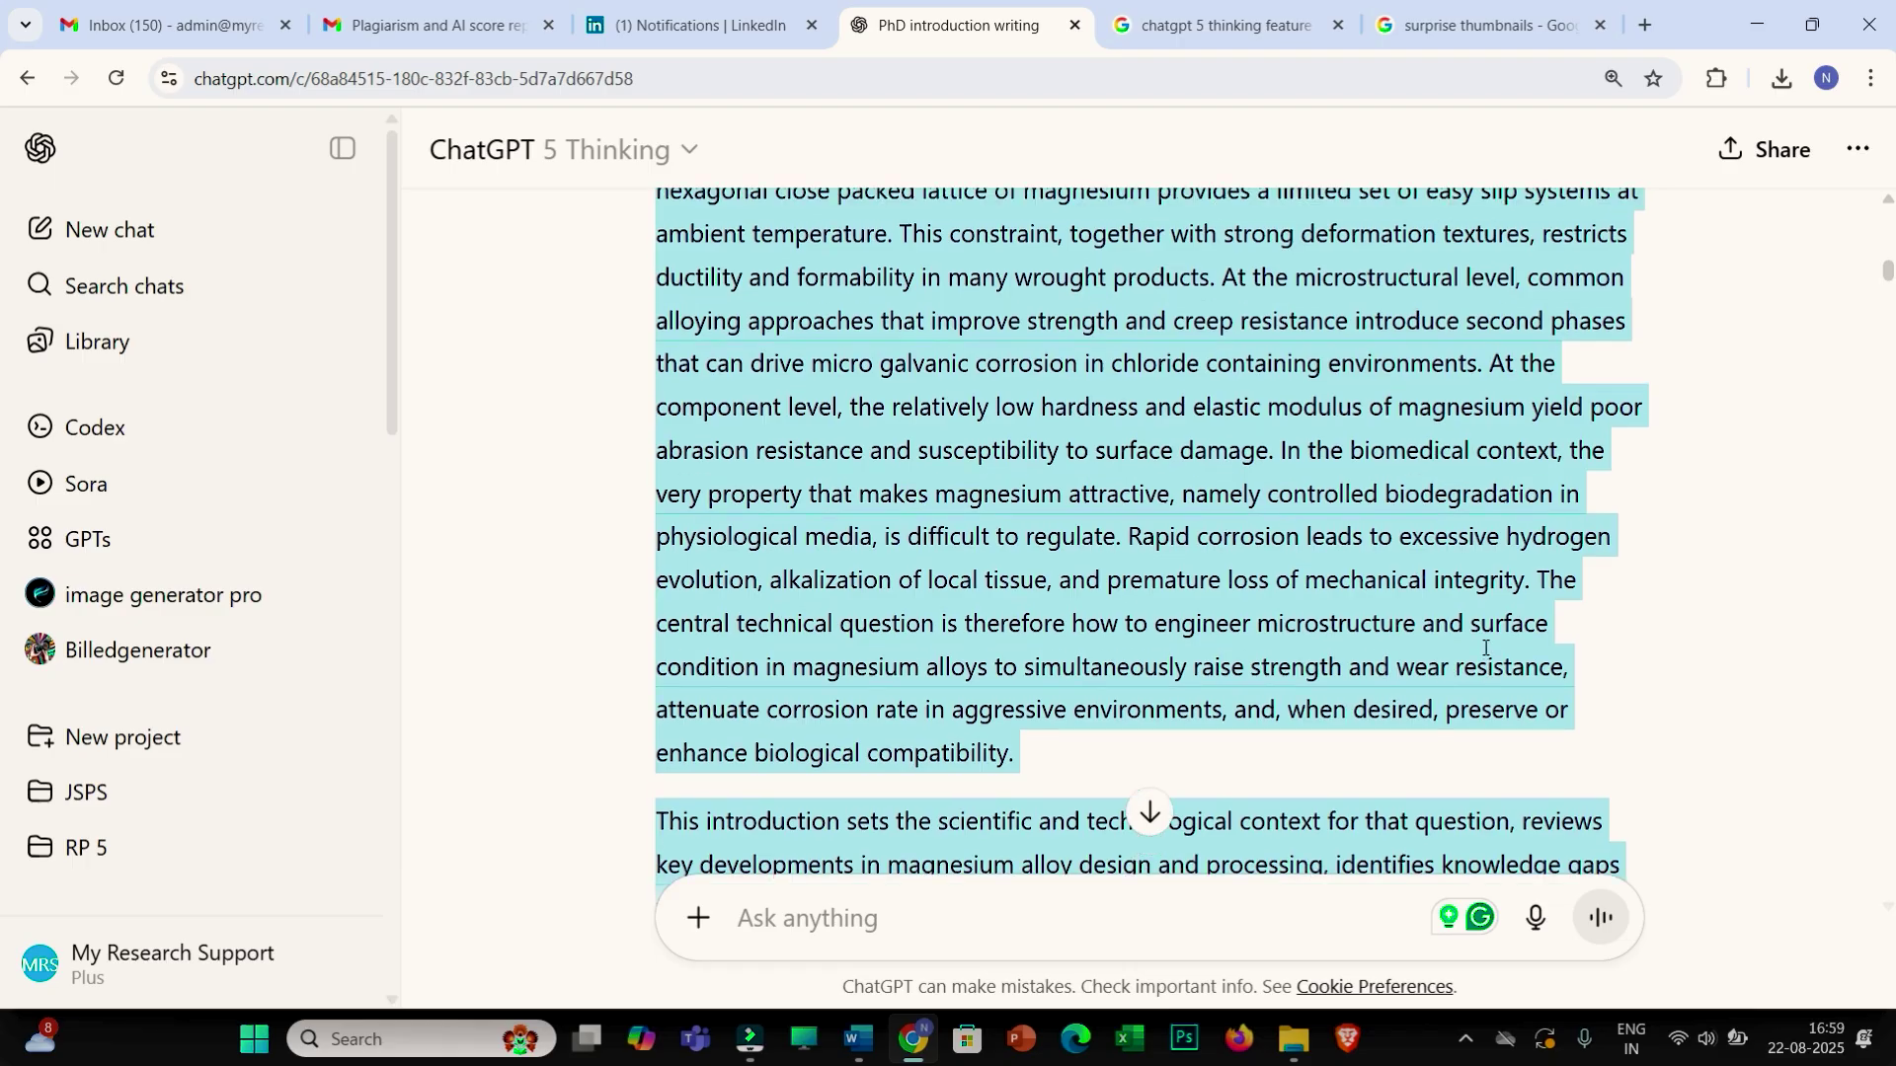
scroll(1489, 628, up, 3)
drag(1383, 286, 913, 243)
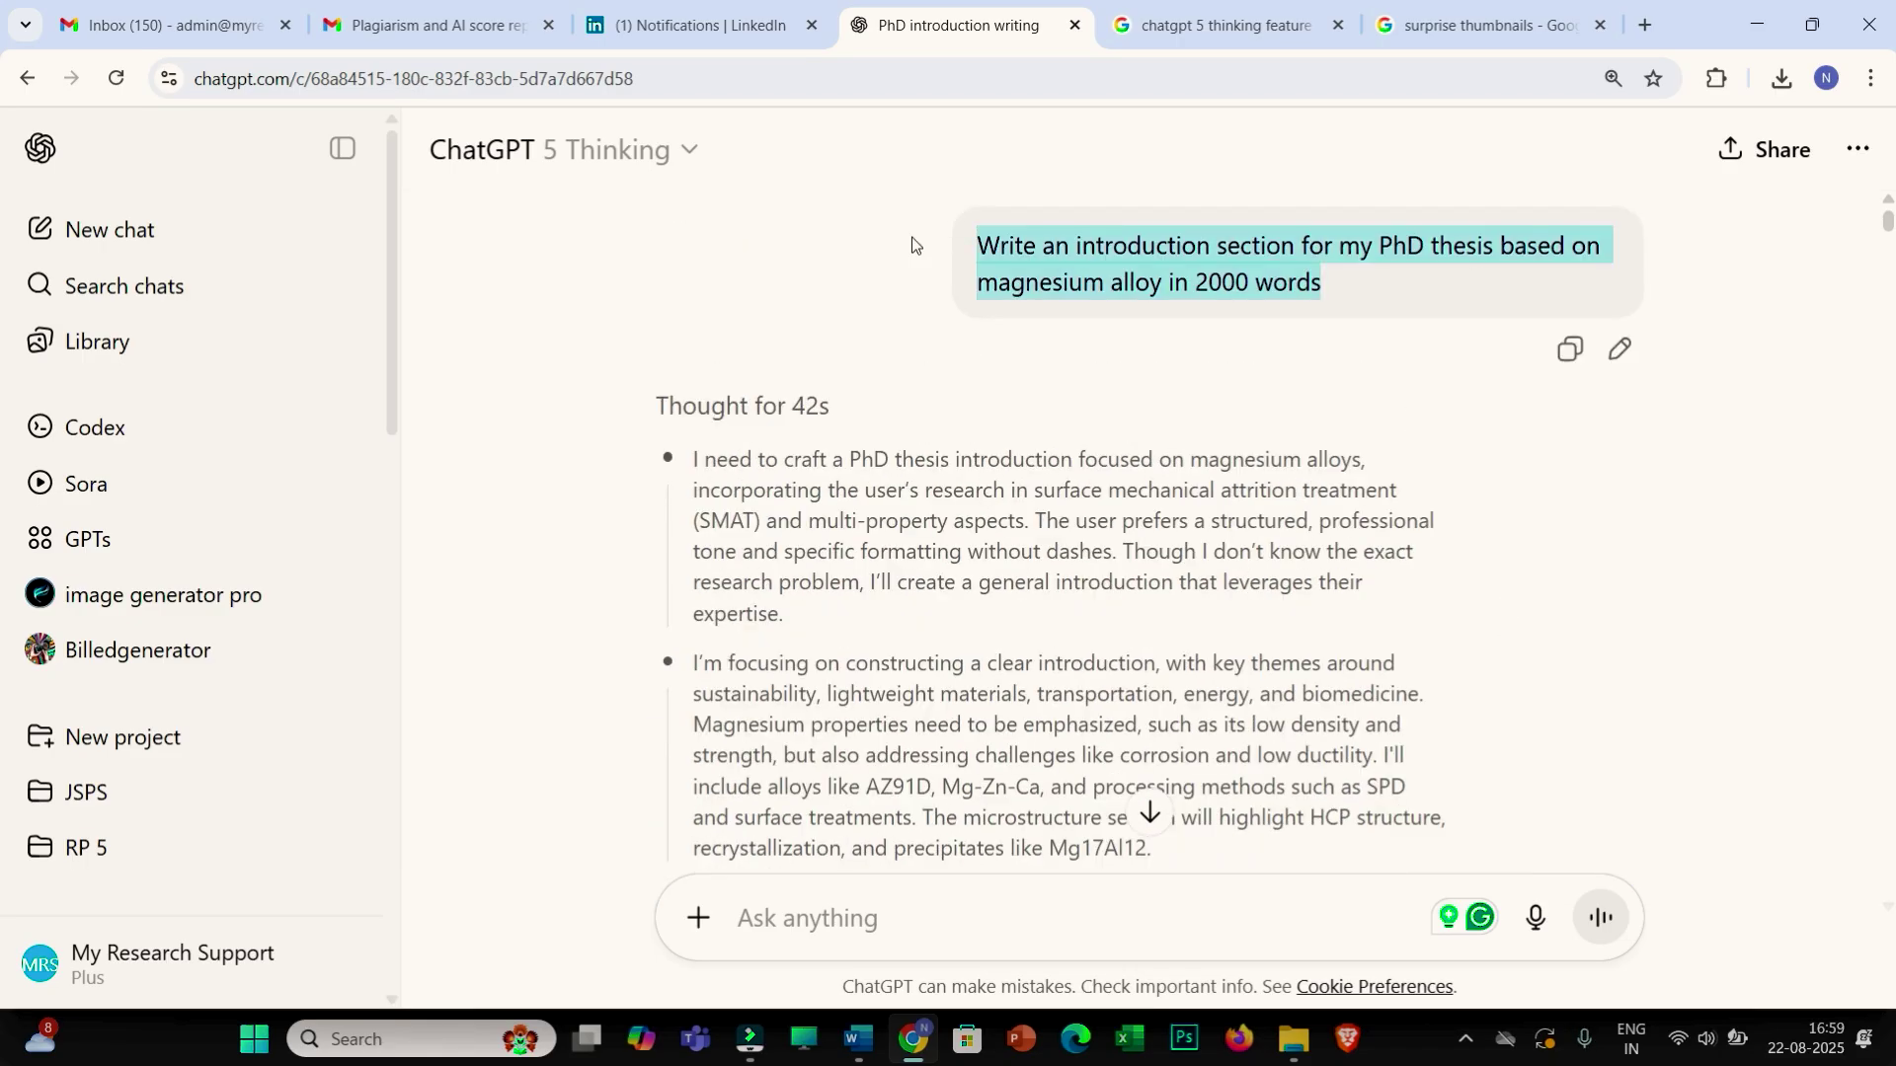
scroll(1590, 498, down, 20)
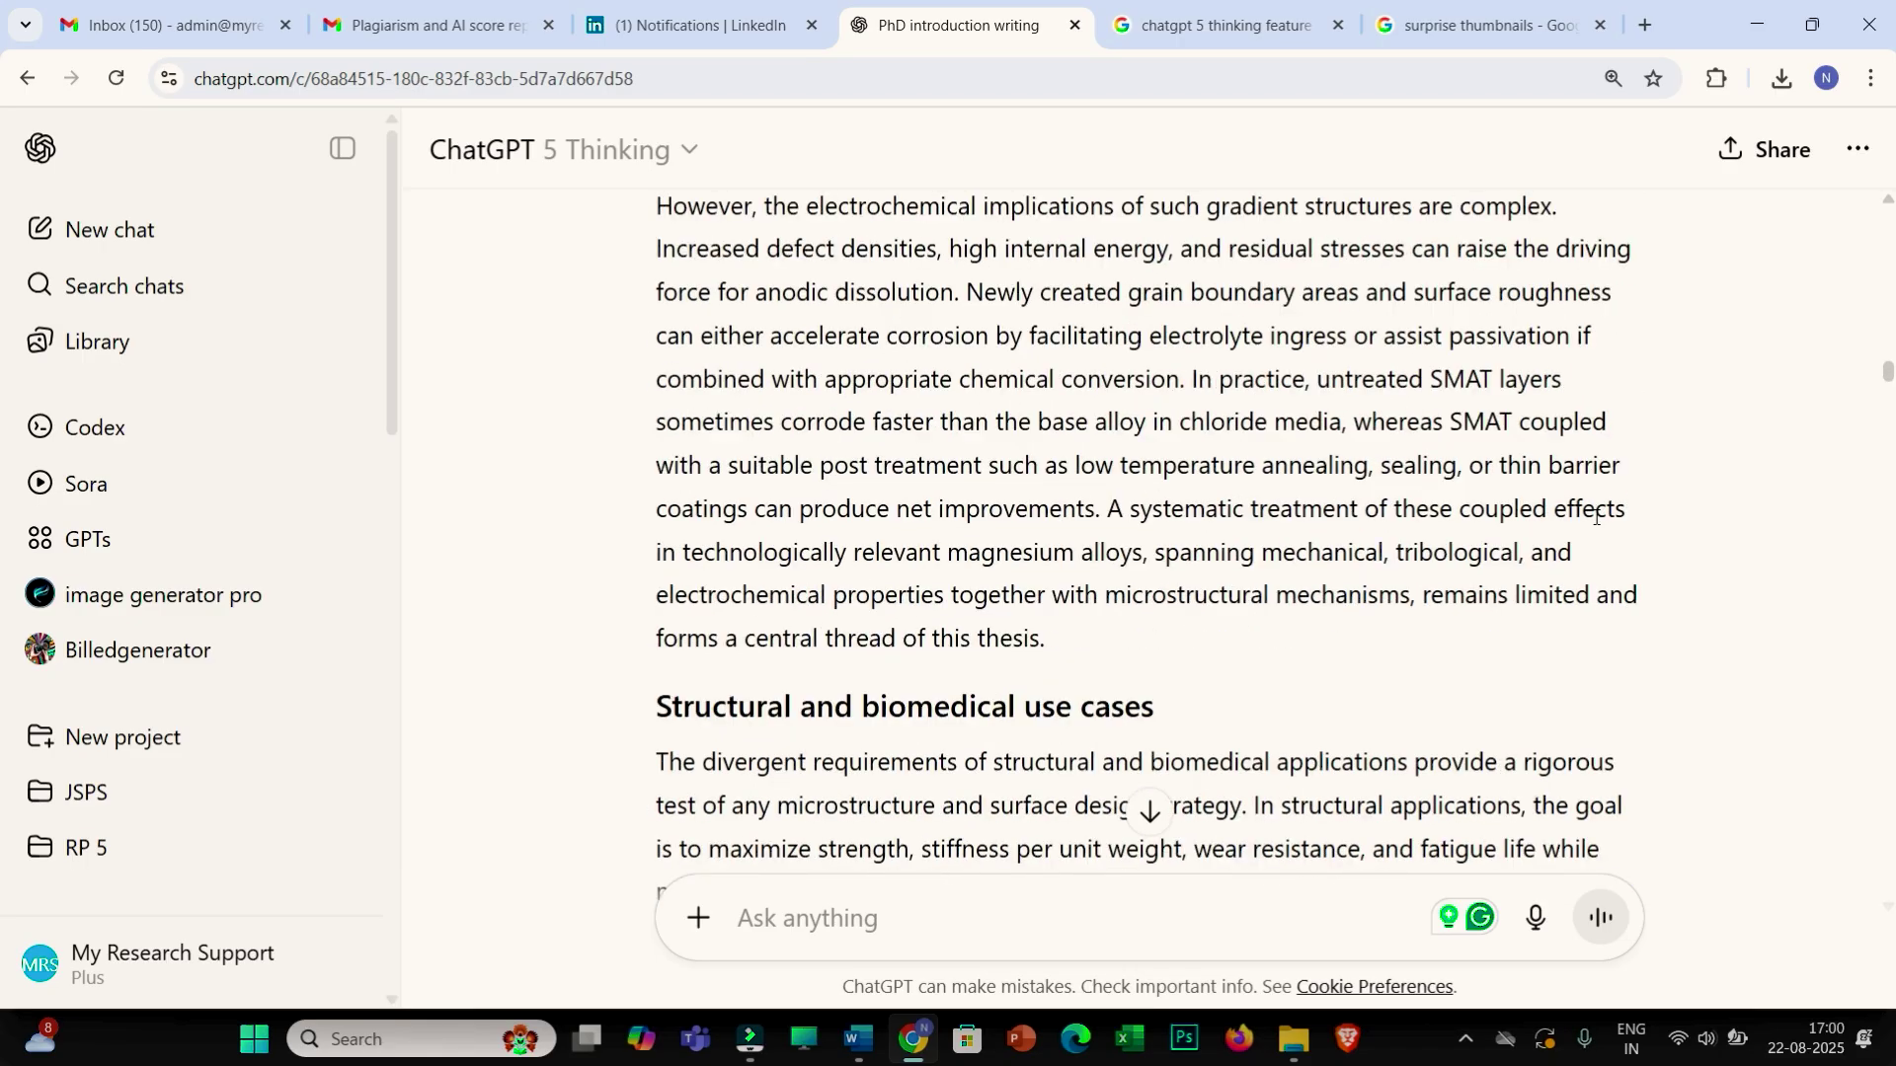
scroll(1584, 514, up, 20)
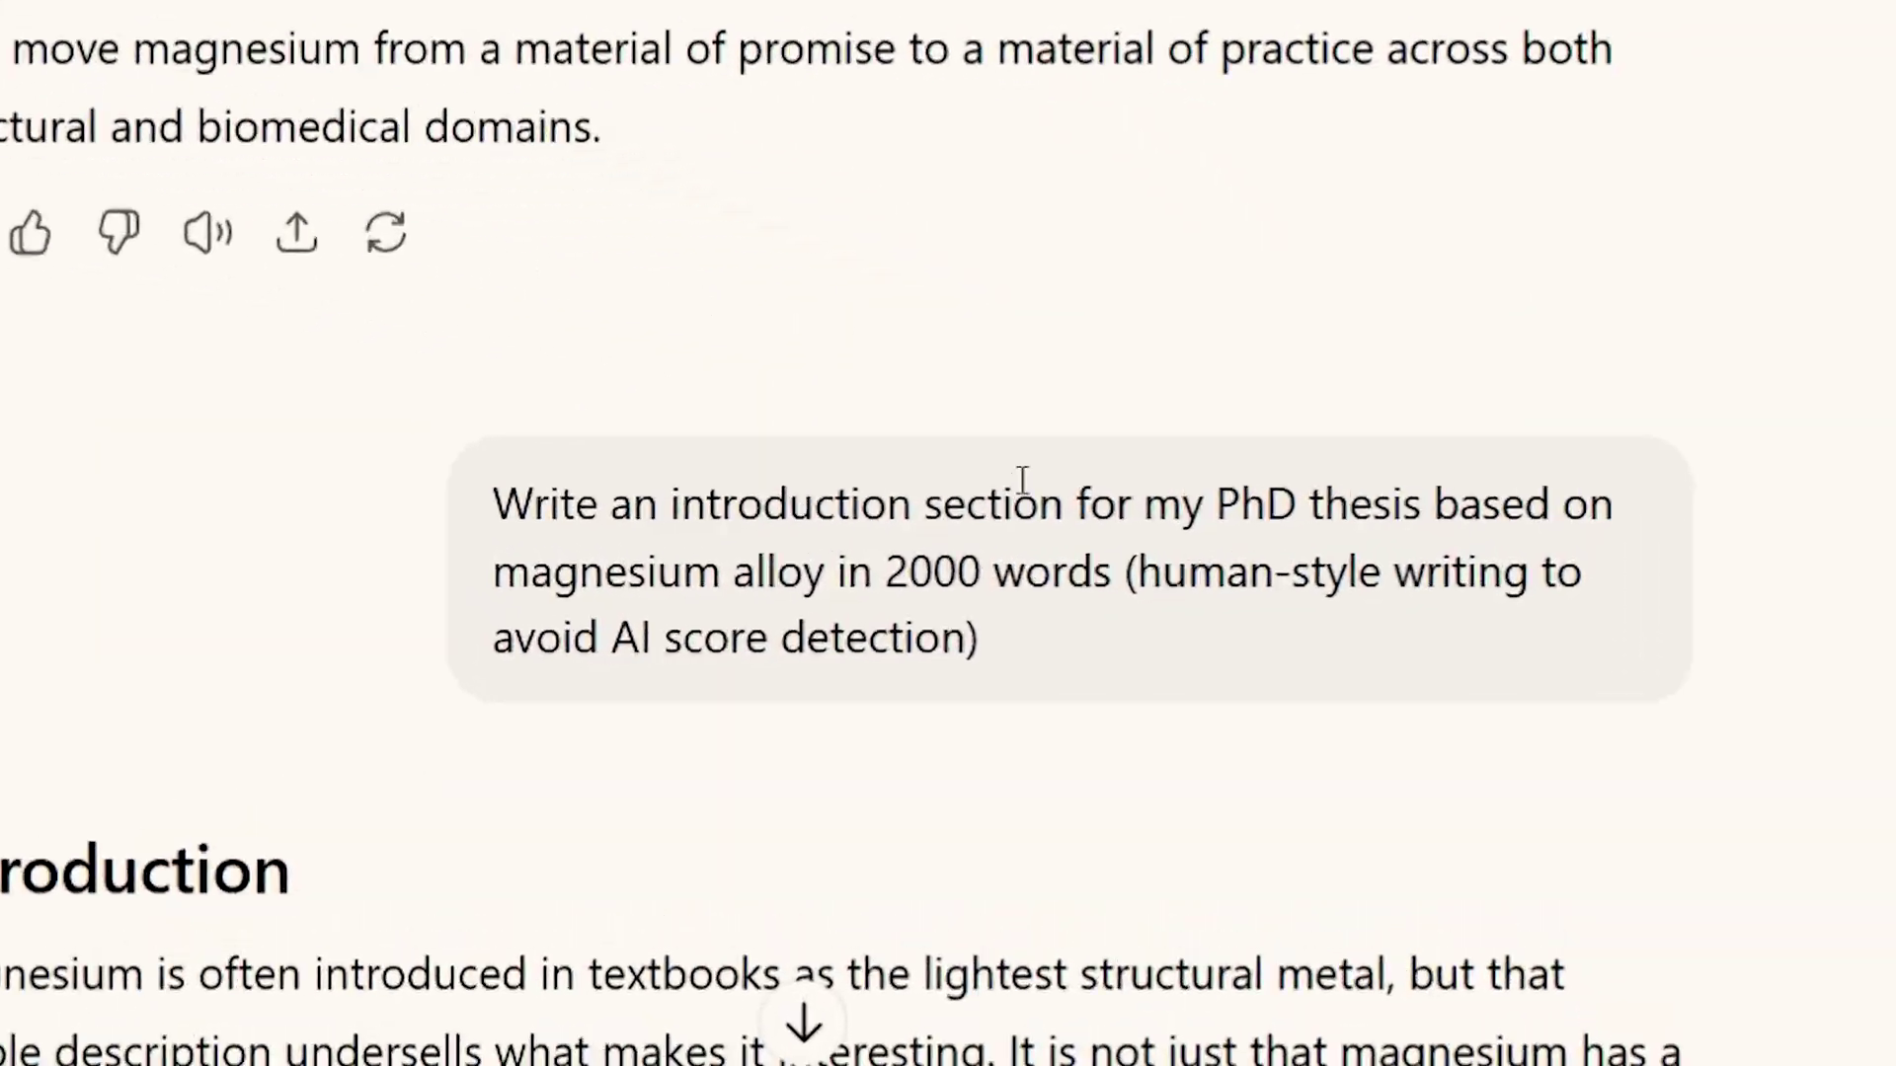
drag(372, 498, 974, 671)
click(1093, 578)
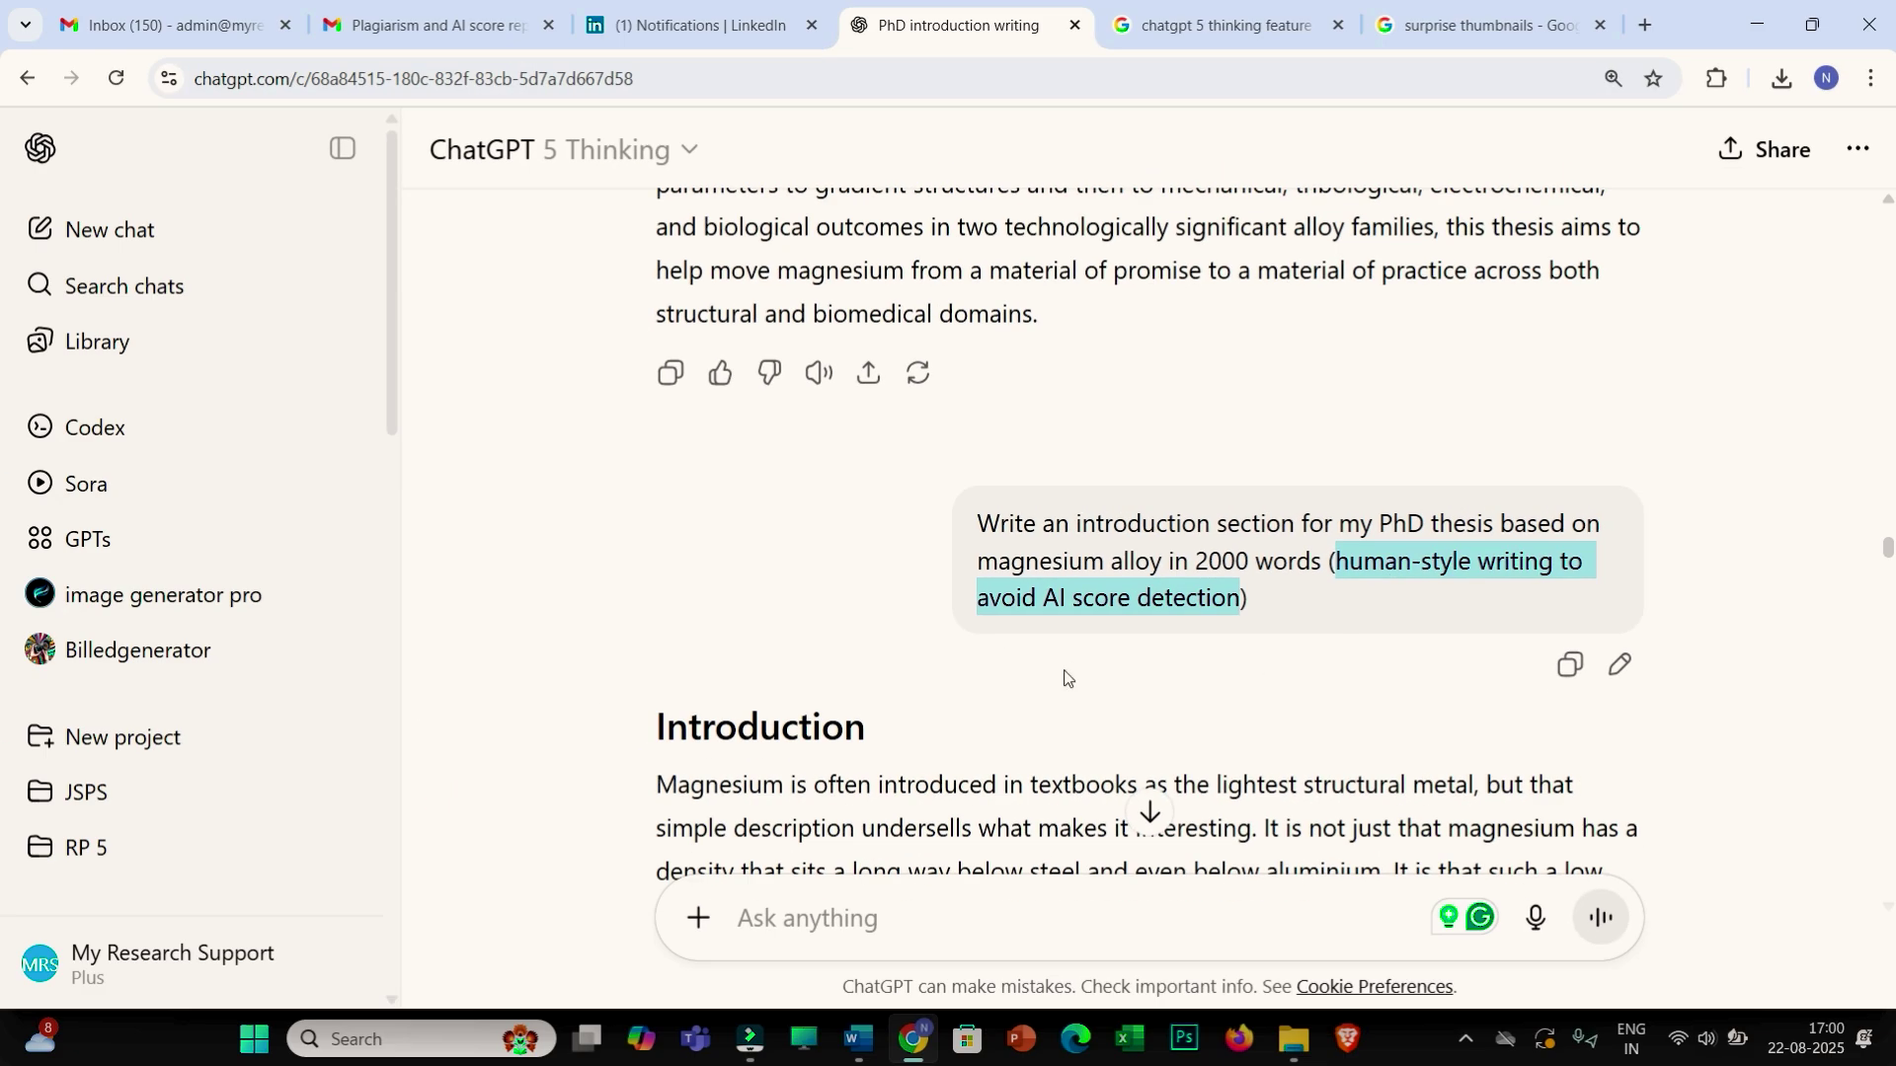
scroll(1066, 678, down, 3)
drag(658, 395, 1131, 802)
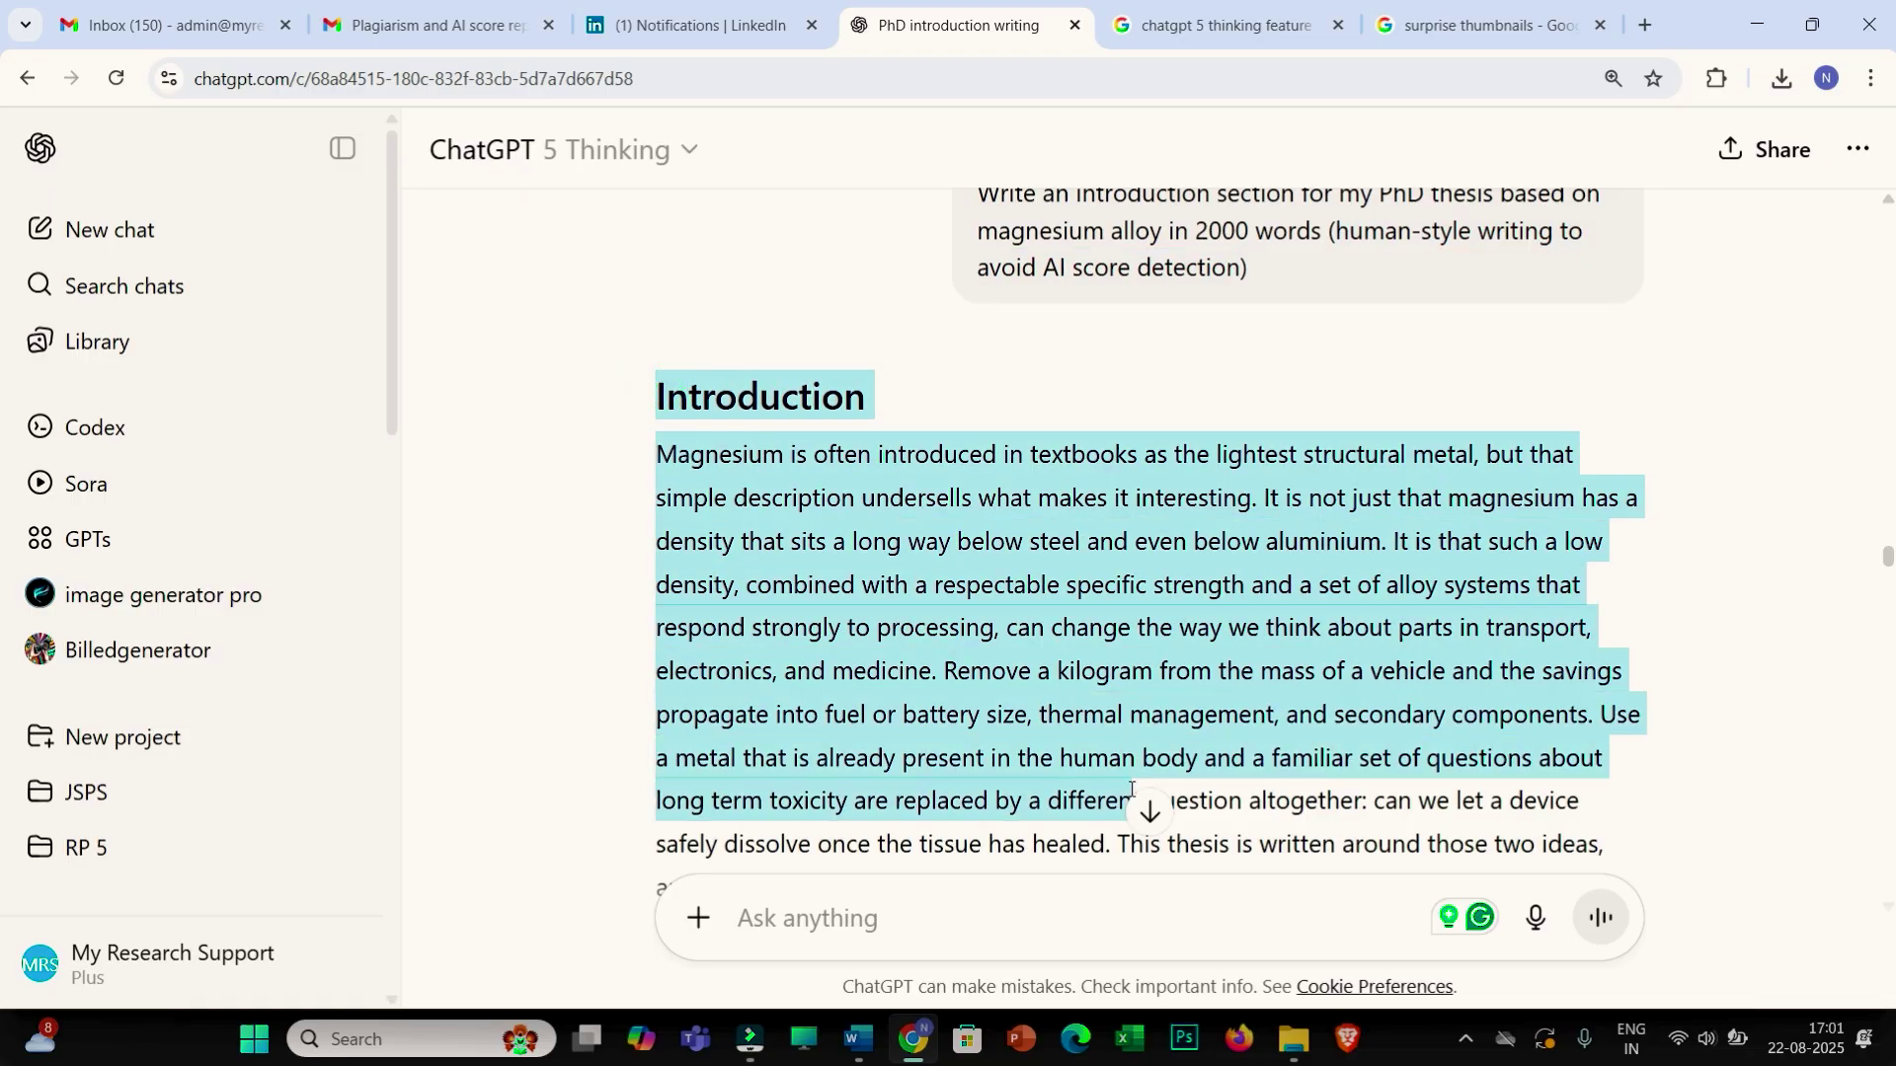
Step: Bring up Example_2 in Word and read down past its Introduction
mouse_move(869, 1052)
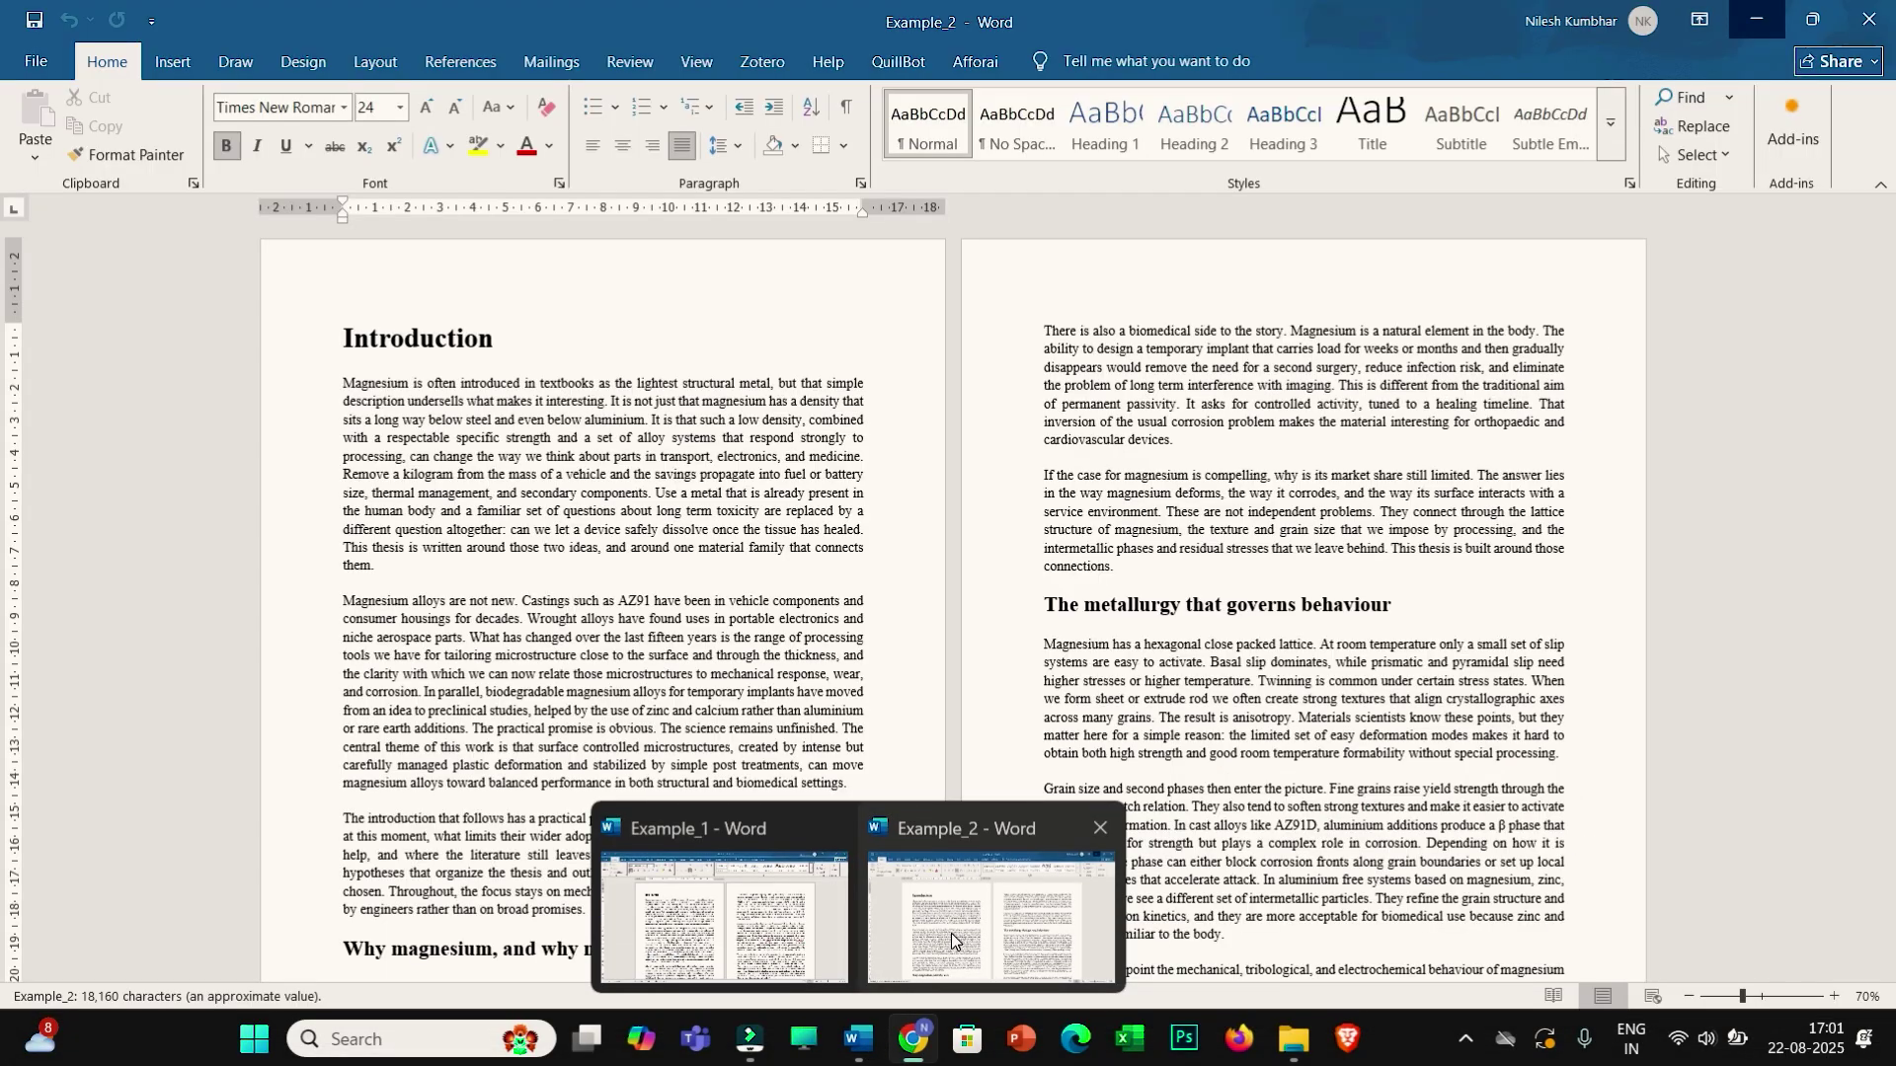
click(951, 933)
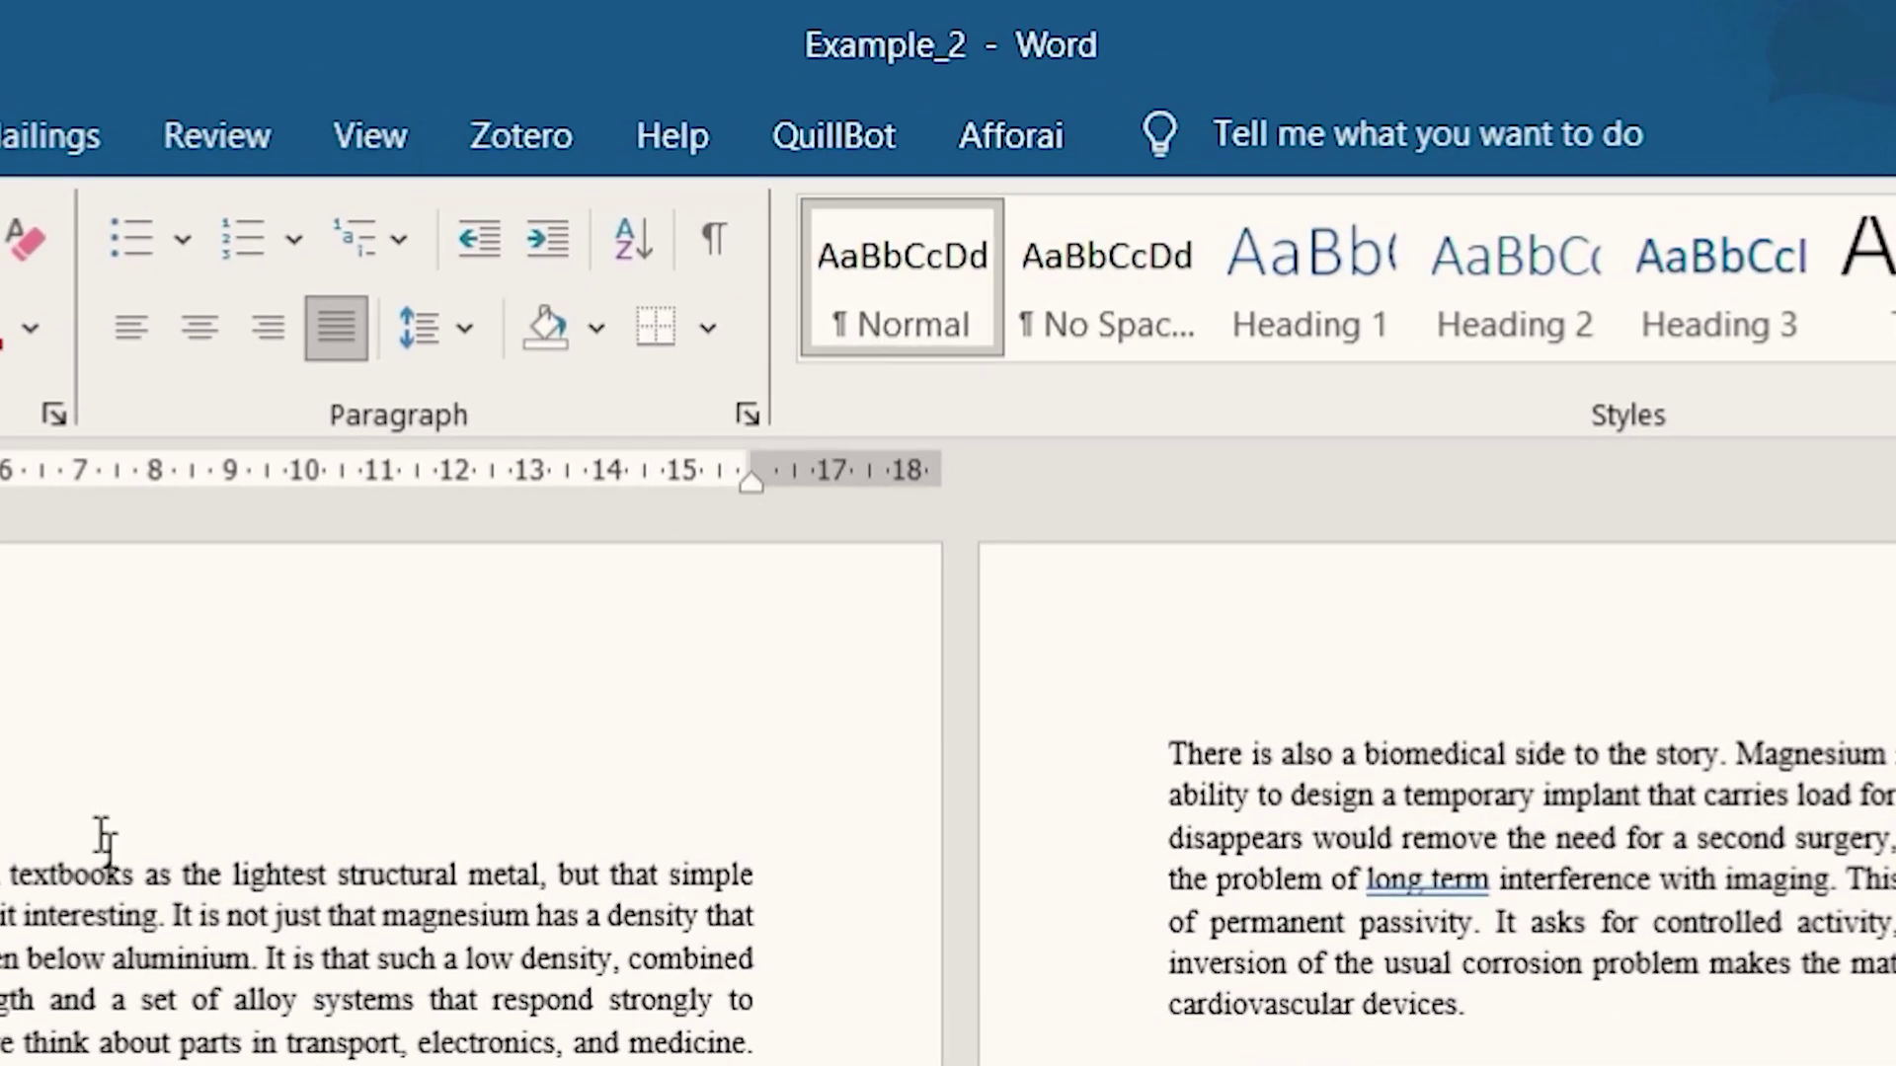
scroll(104, 839, down, 15)
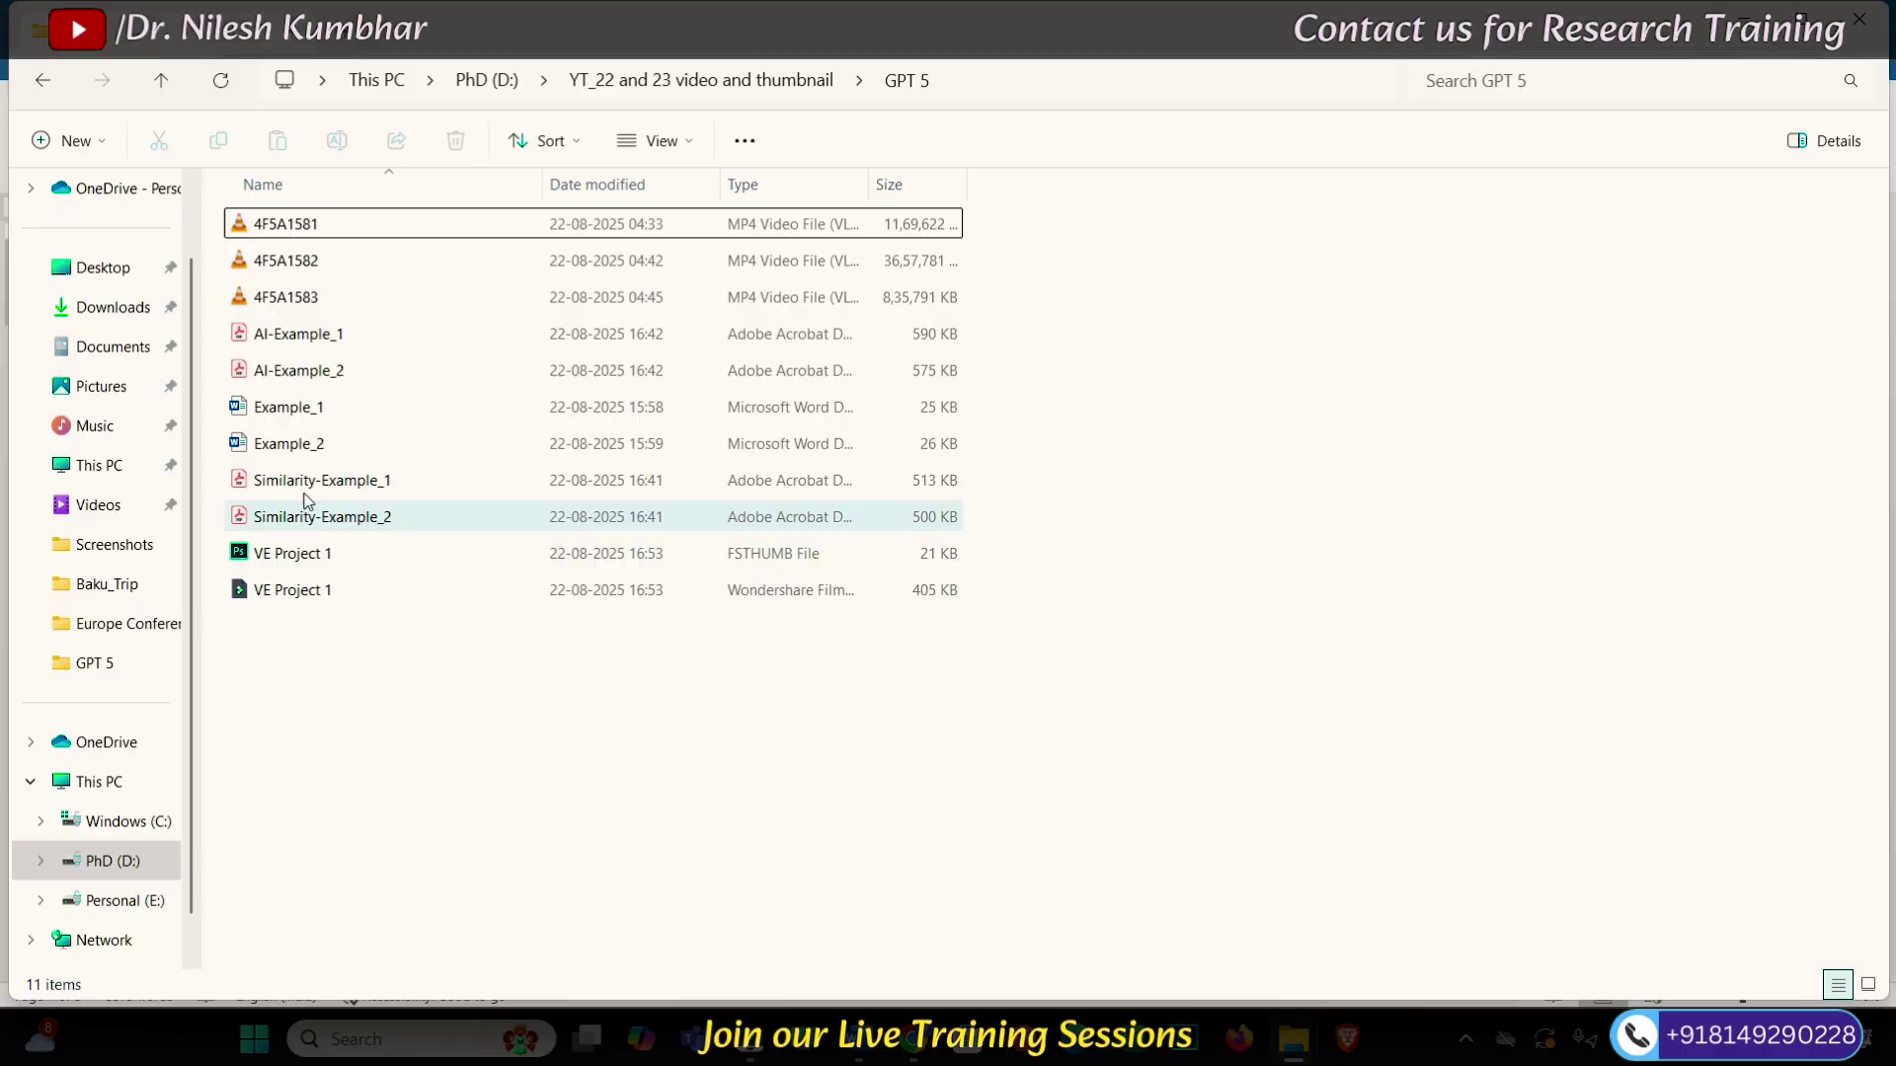
Step: Review Similarity-Example_1 full screen, noting its 2% Overall Similarity, then close it
double_click(330, 484)
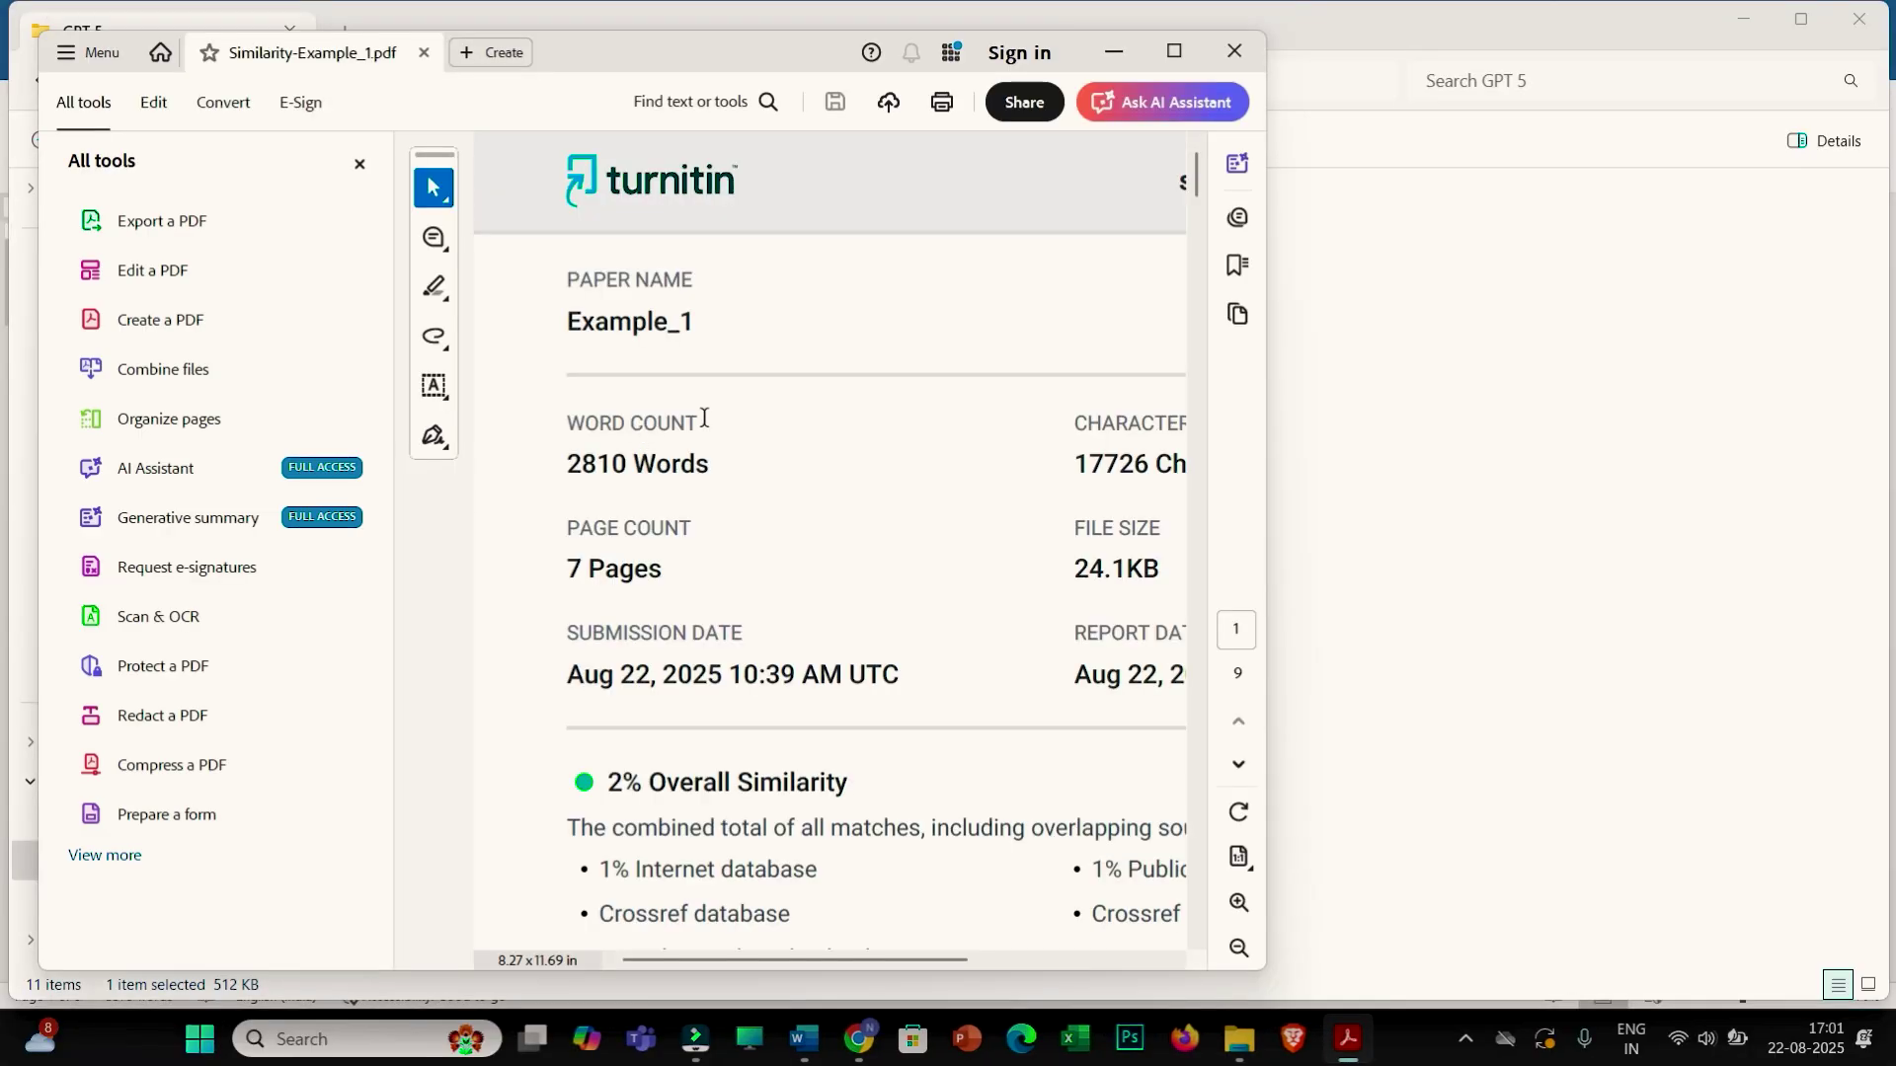
click(1184, 50)
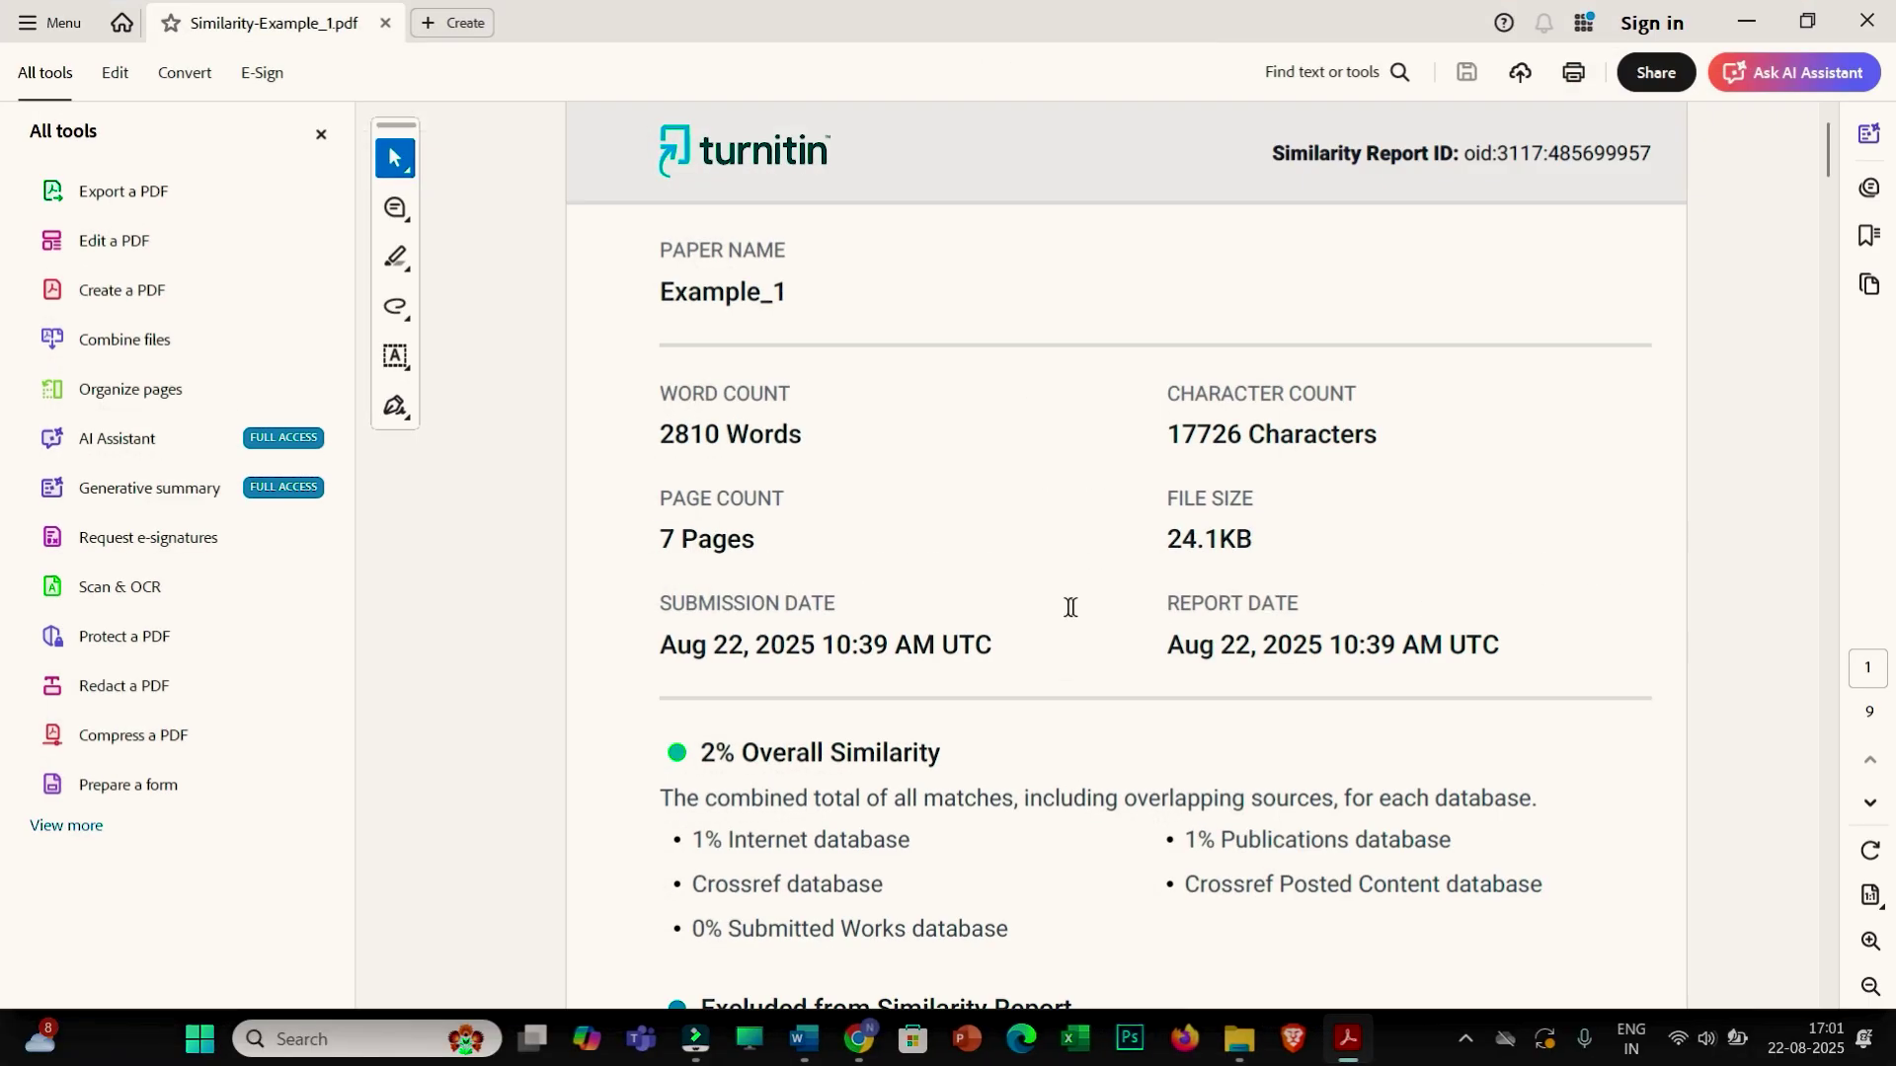
scroll(988, 664, down, 3)
scroll(859, 691, down, 3)
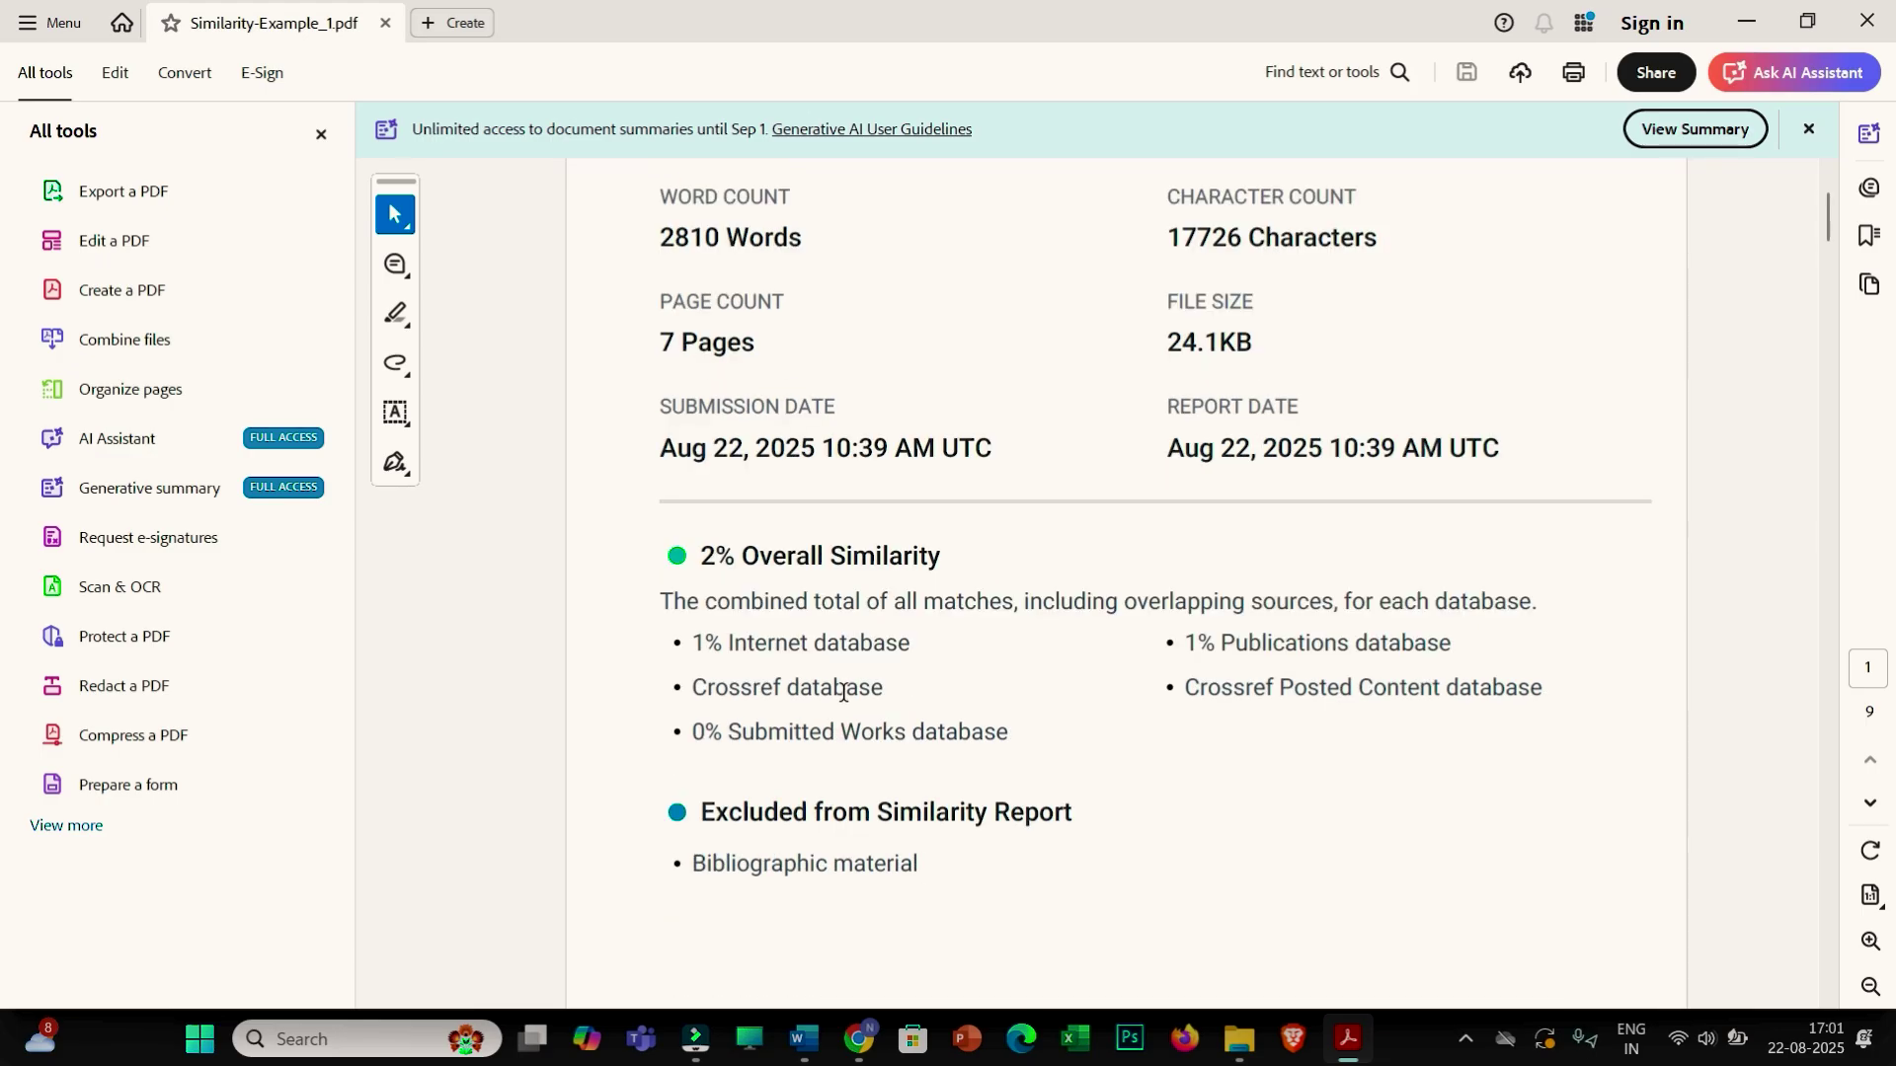
scroll(807, 671, down, 2)
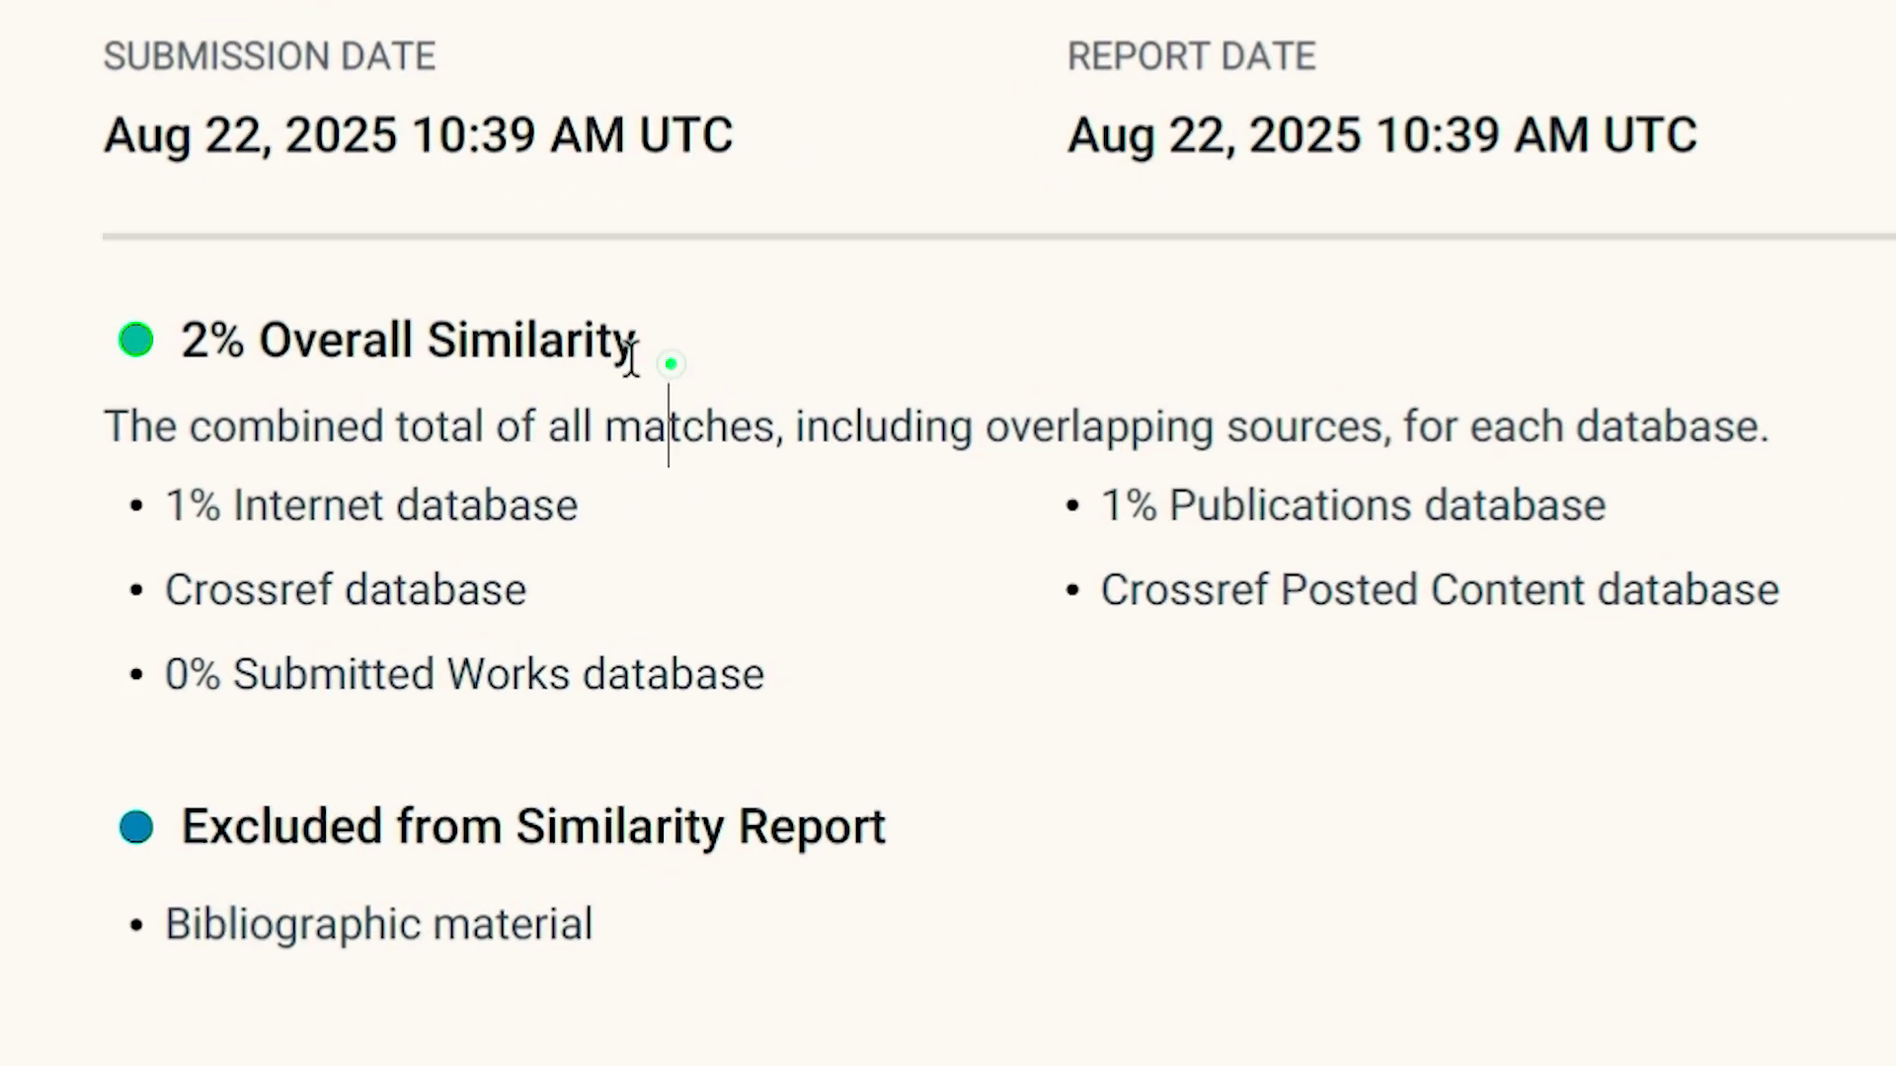
drag(1017, 411, 653, 382)
scroll(960, 893, down, 15)
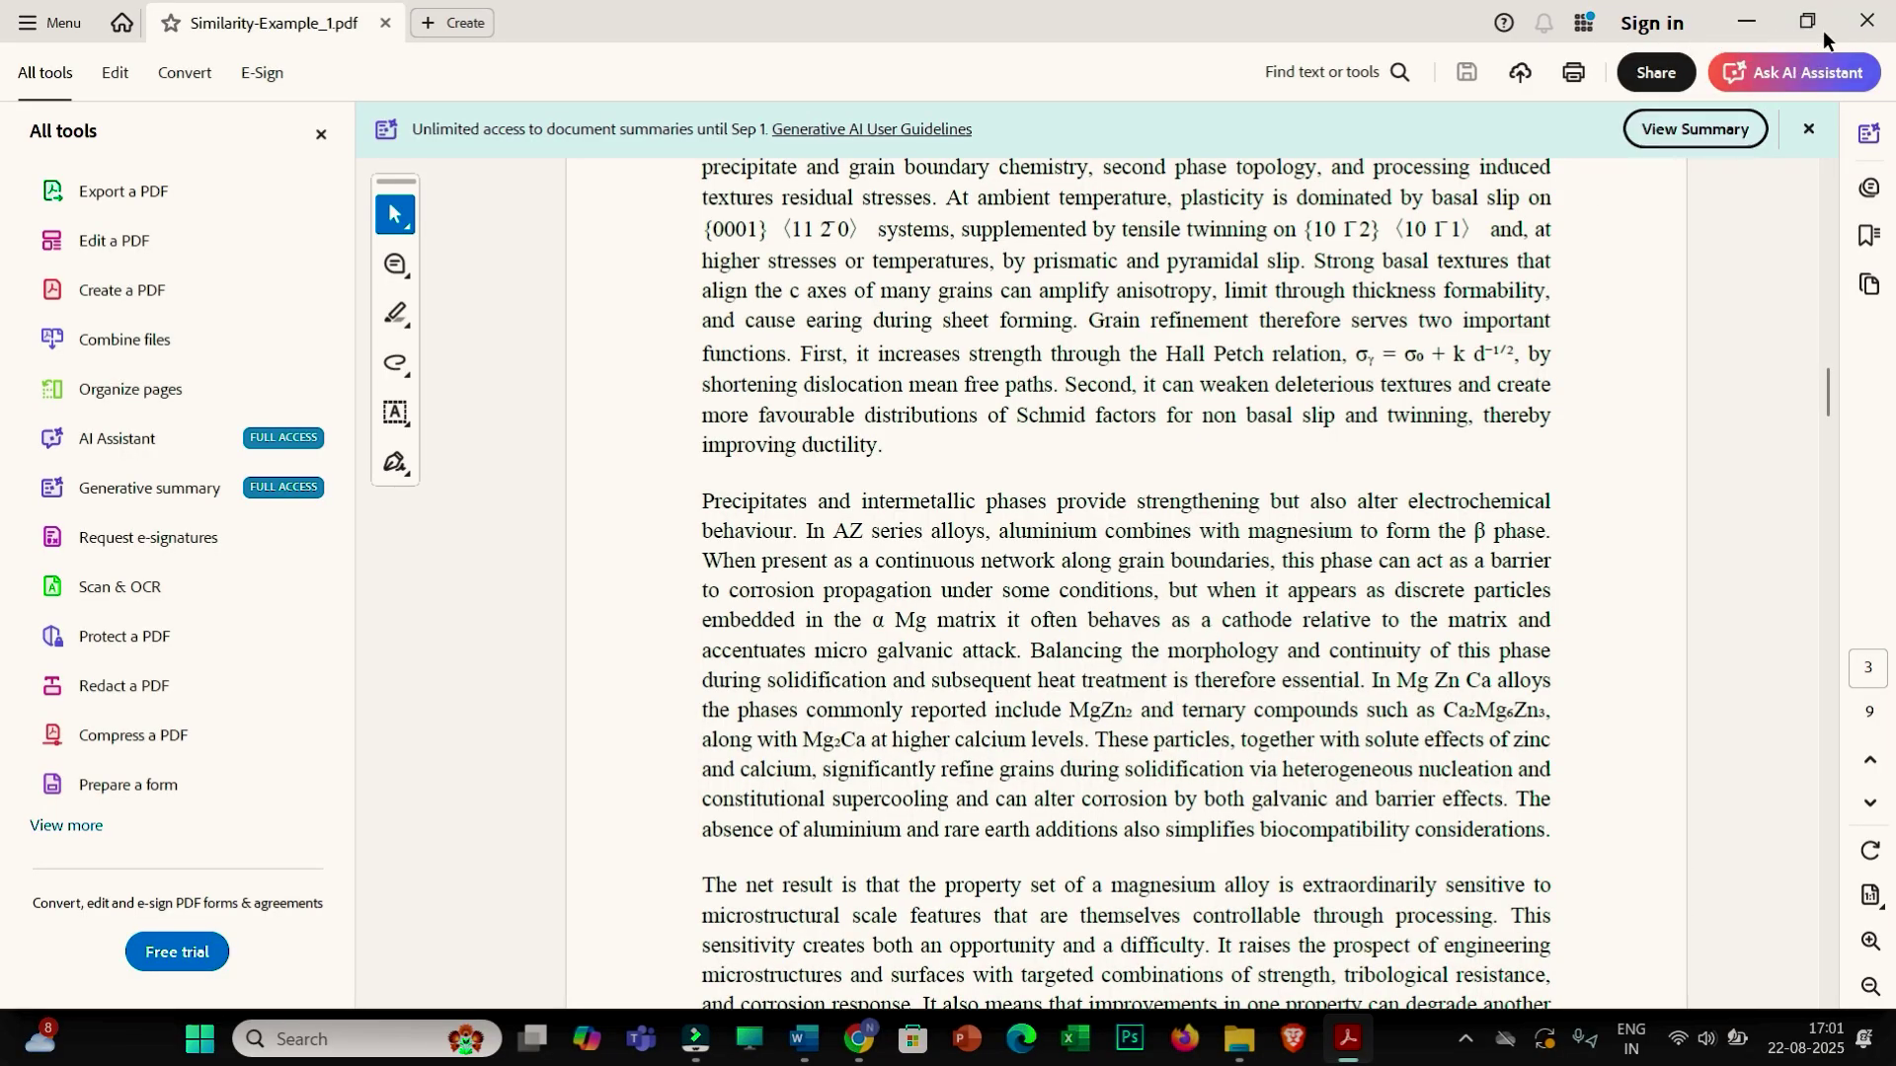
click(1865, 22)
Step: Open Similarity-Example_2 and confirm its 2% Overall Similarity summary
click(296, 514)
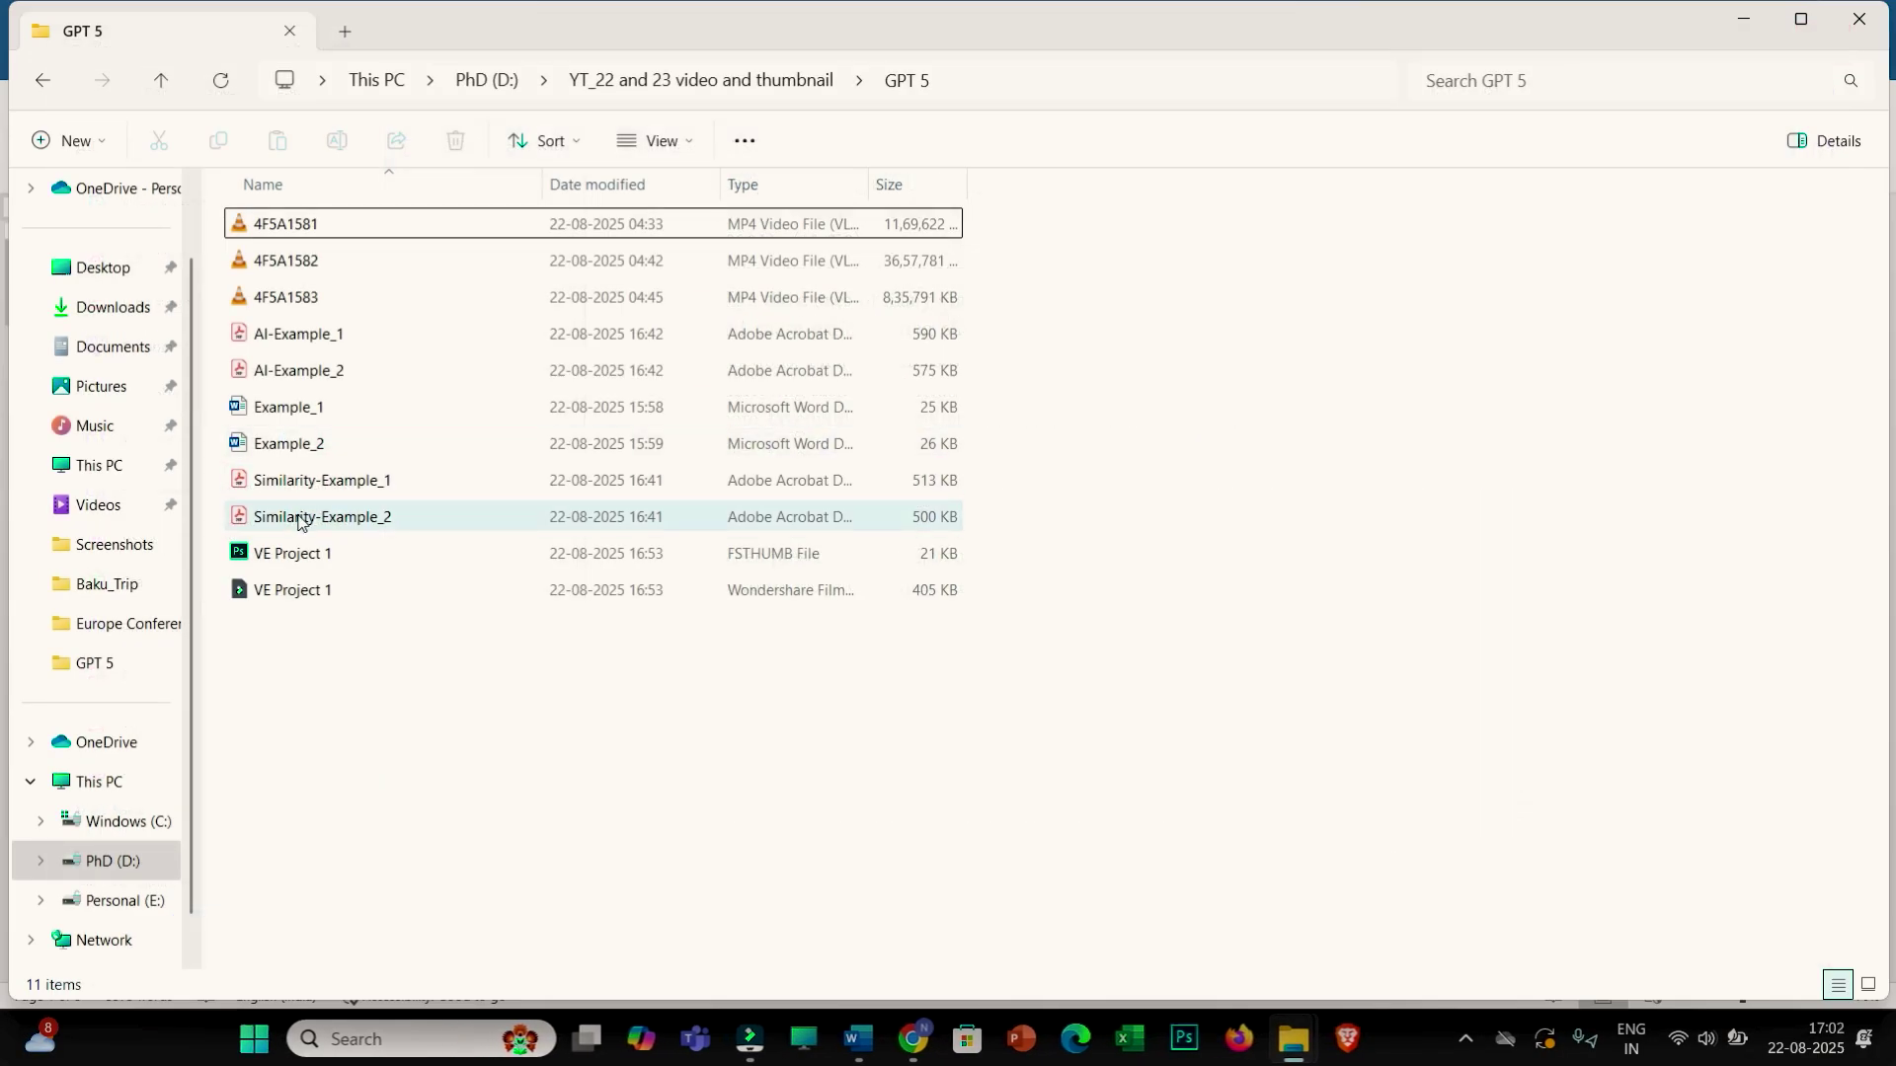
double_click(296, 515)
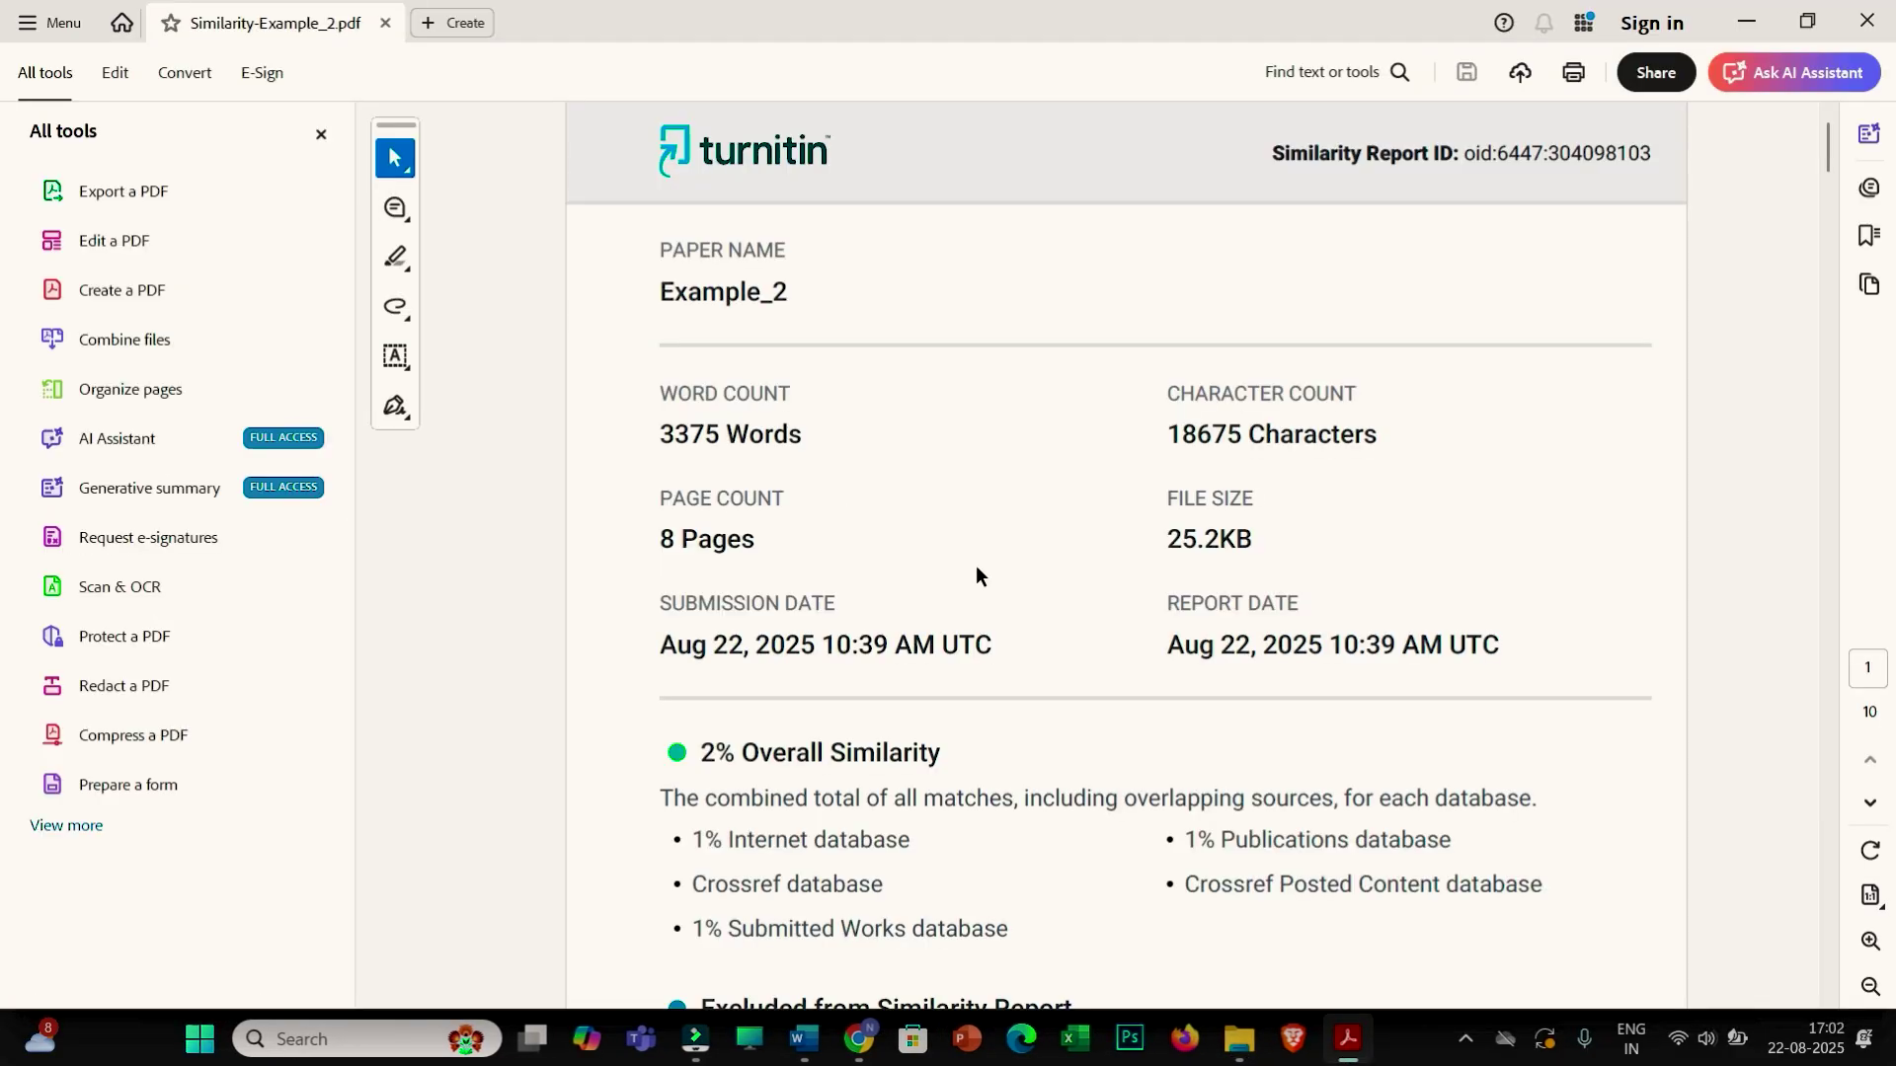
scroll(938, 727, down, 1)
drag(935, 689, 642, 685)
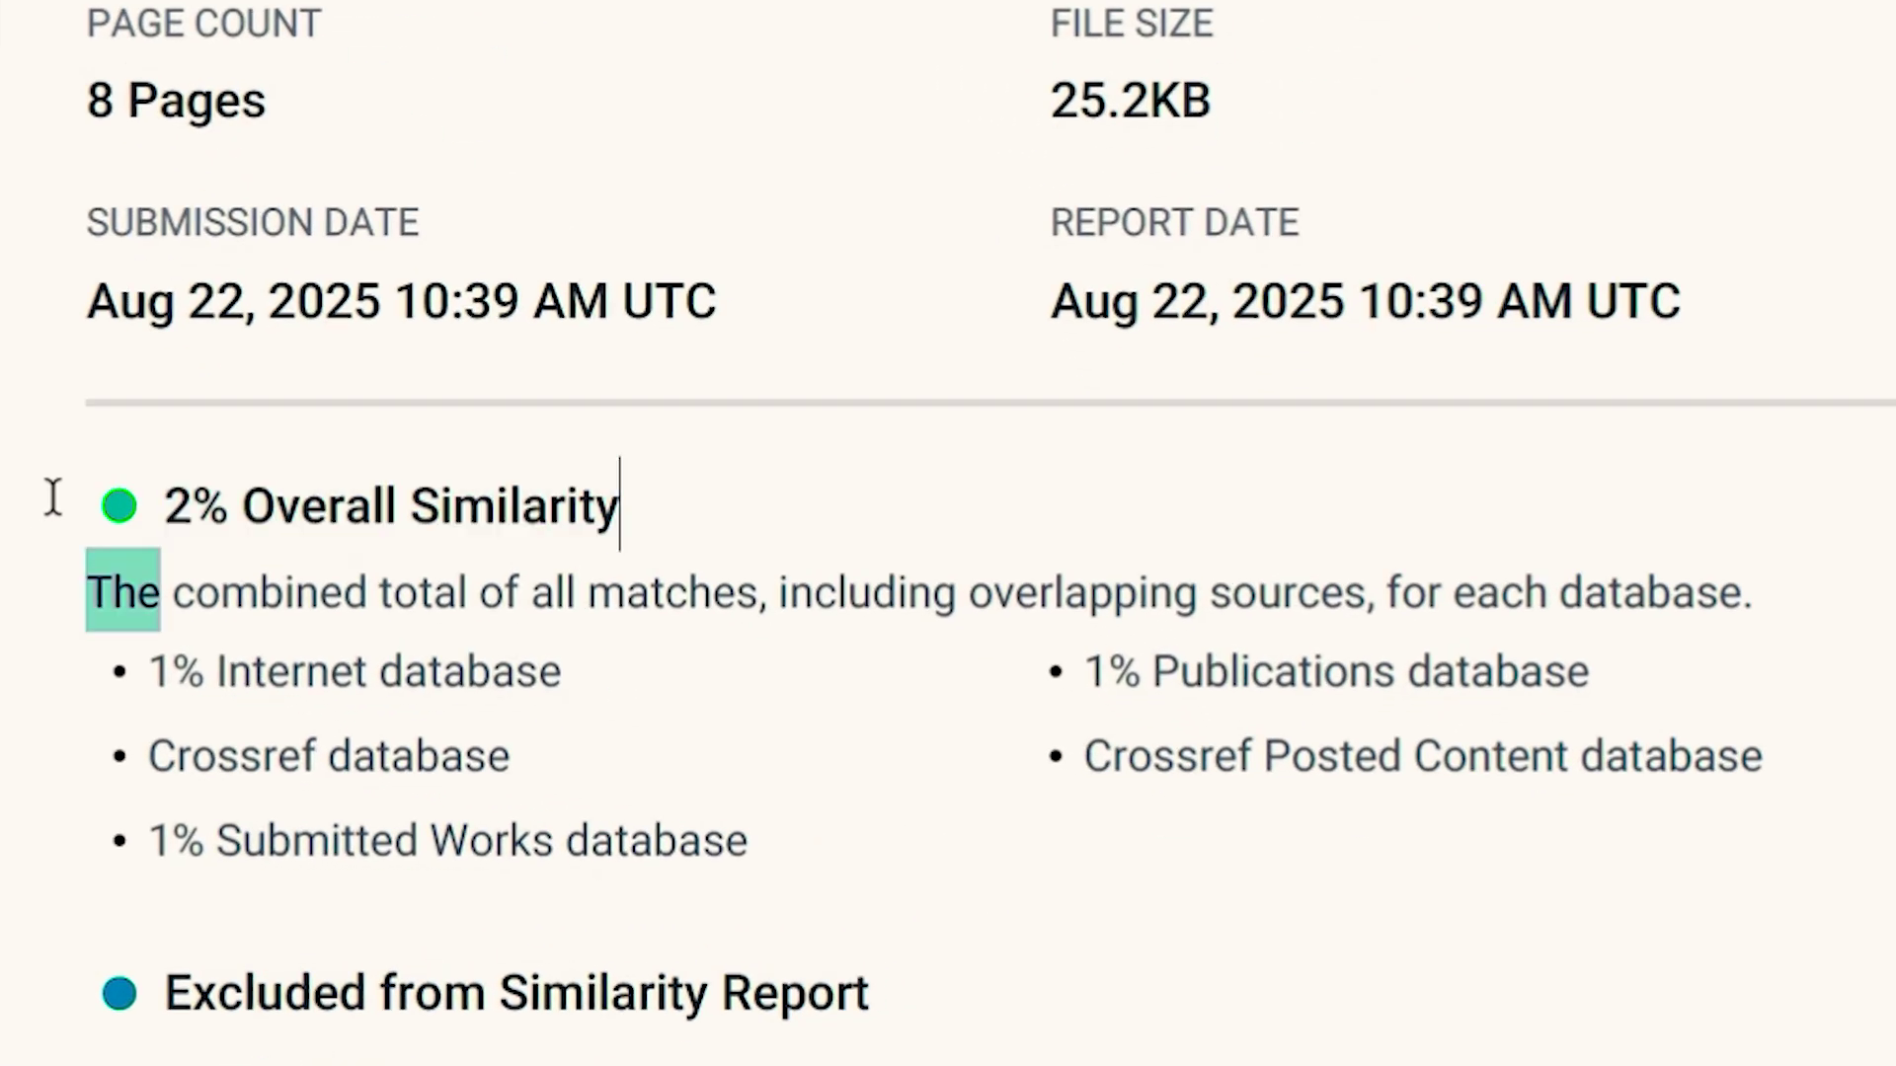
click(1516, 89)
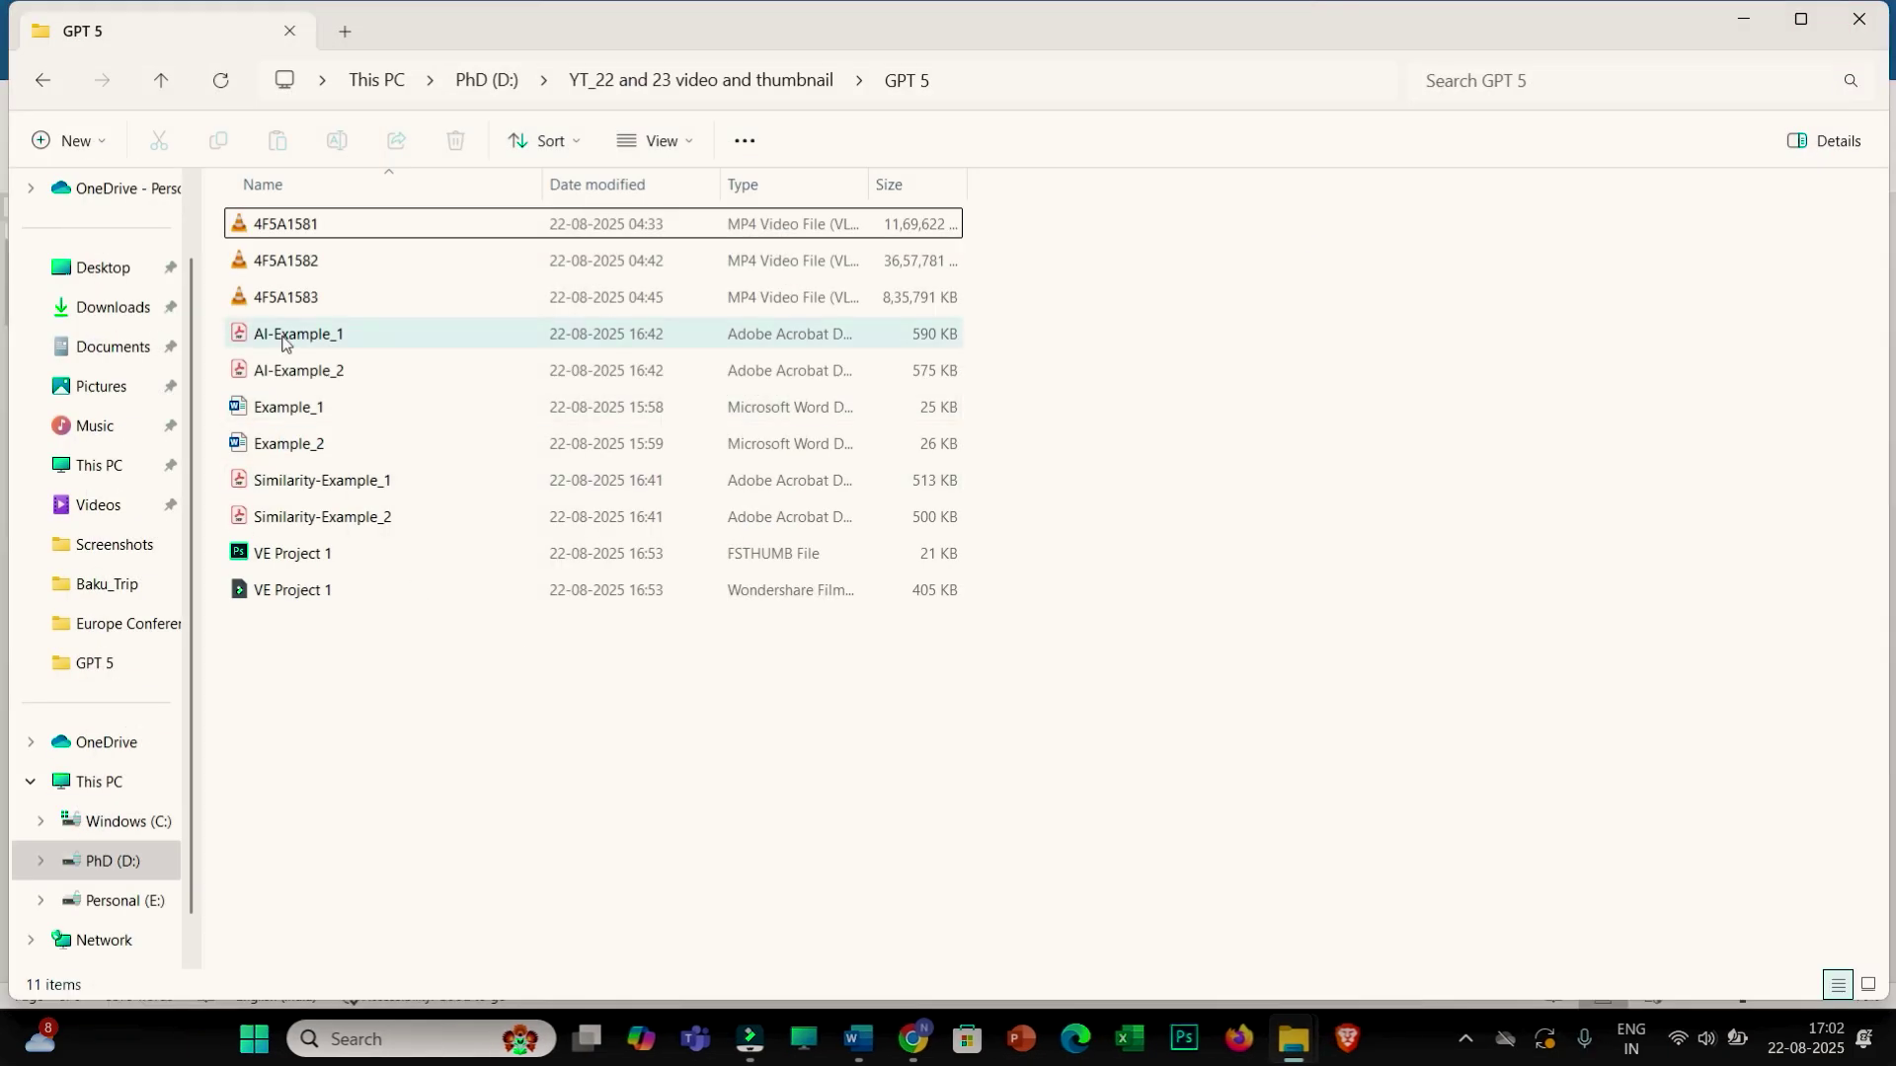
Step: Review the AI-Example_1 report with the tools panel hidden, showing 0% AI, then close it
double_click(285, 335)
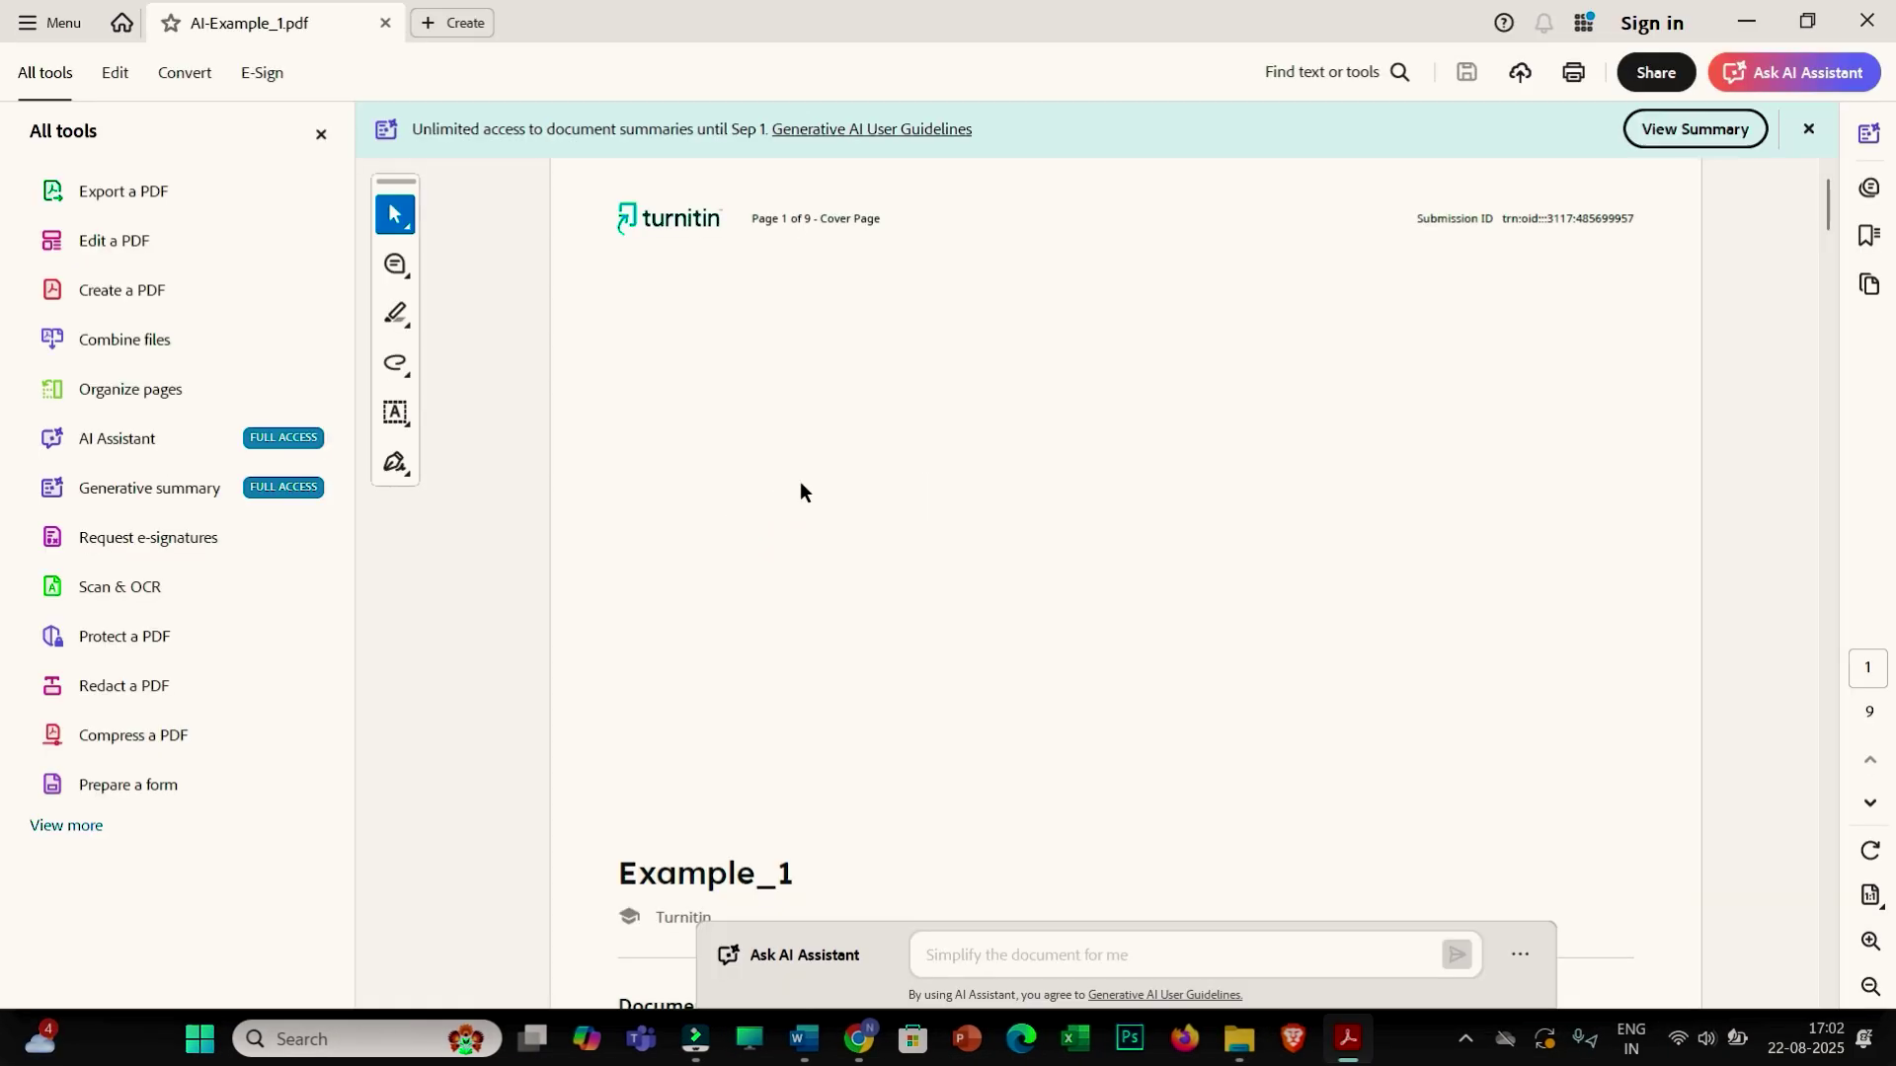
click(320, 136)
scroll(892, 621, down, 10)
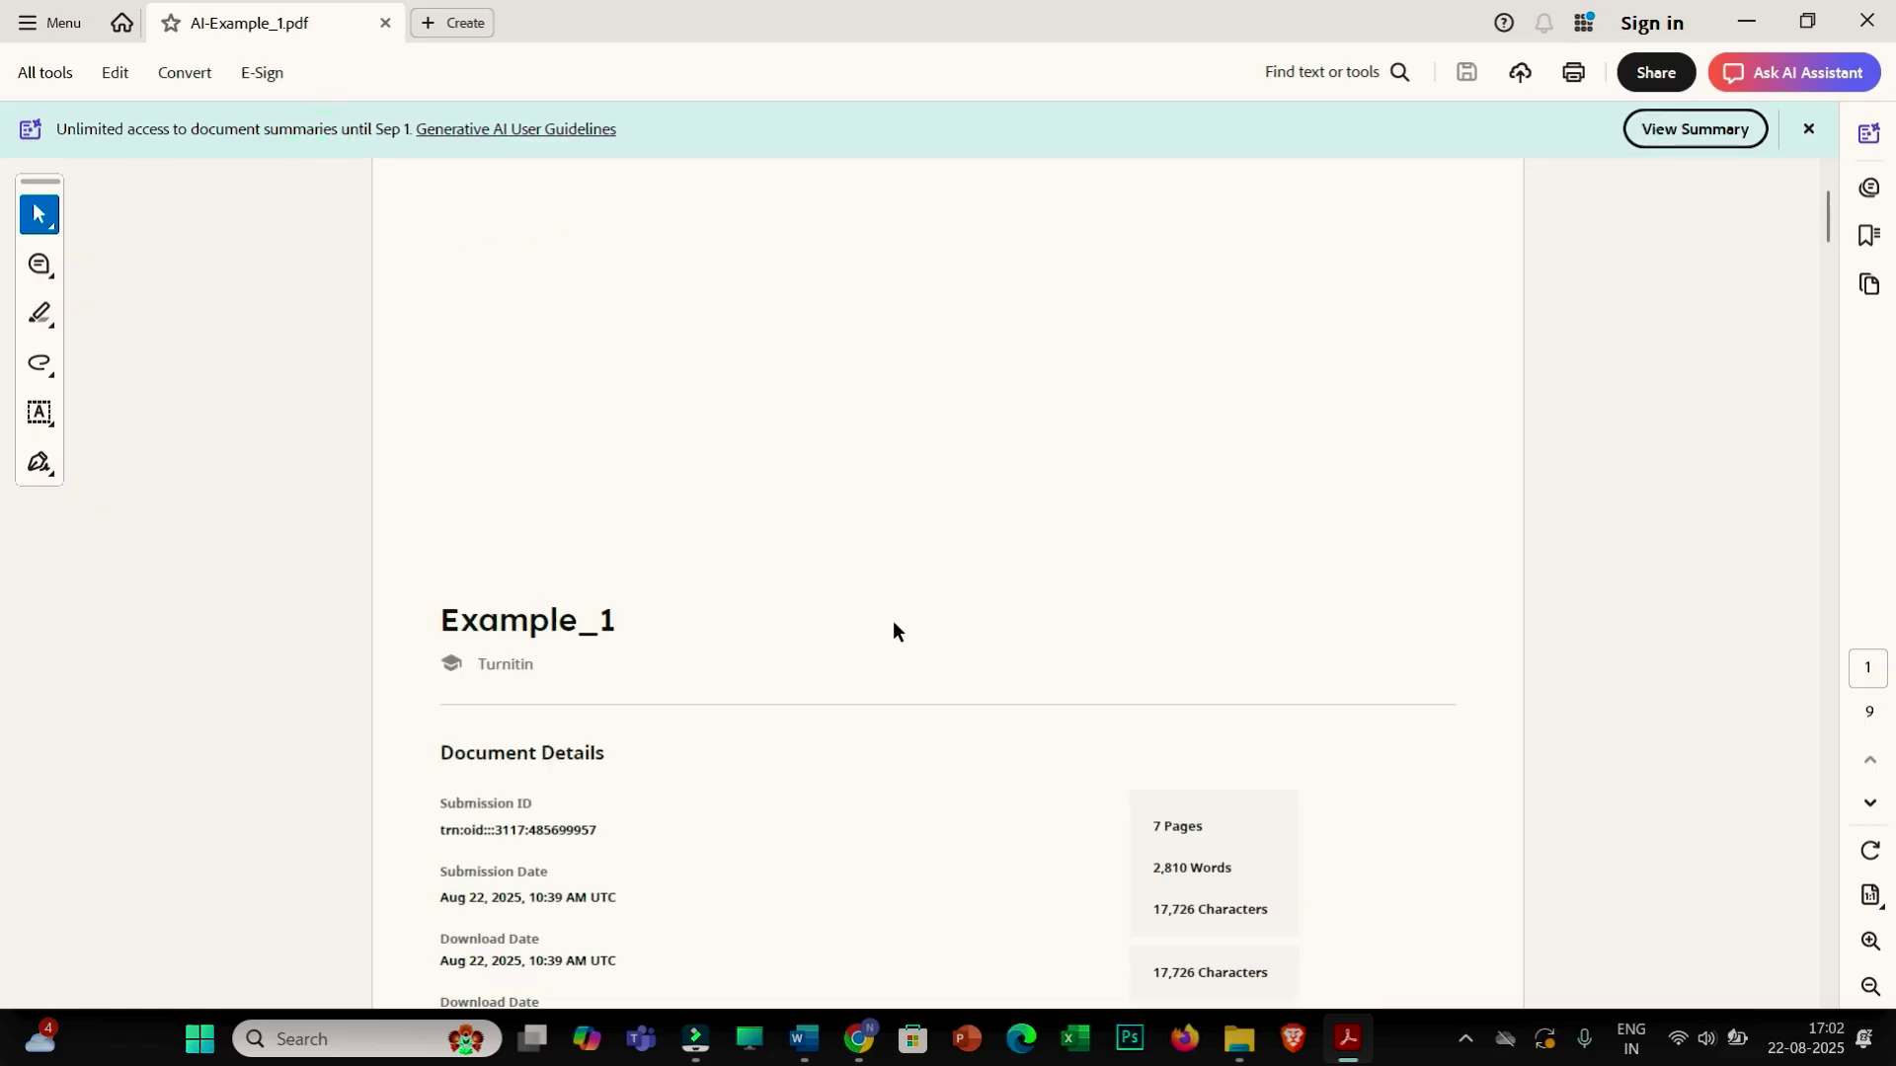
scroll(729, 577, up, 3)
scroll(730, 582, down, 4)
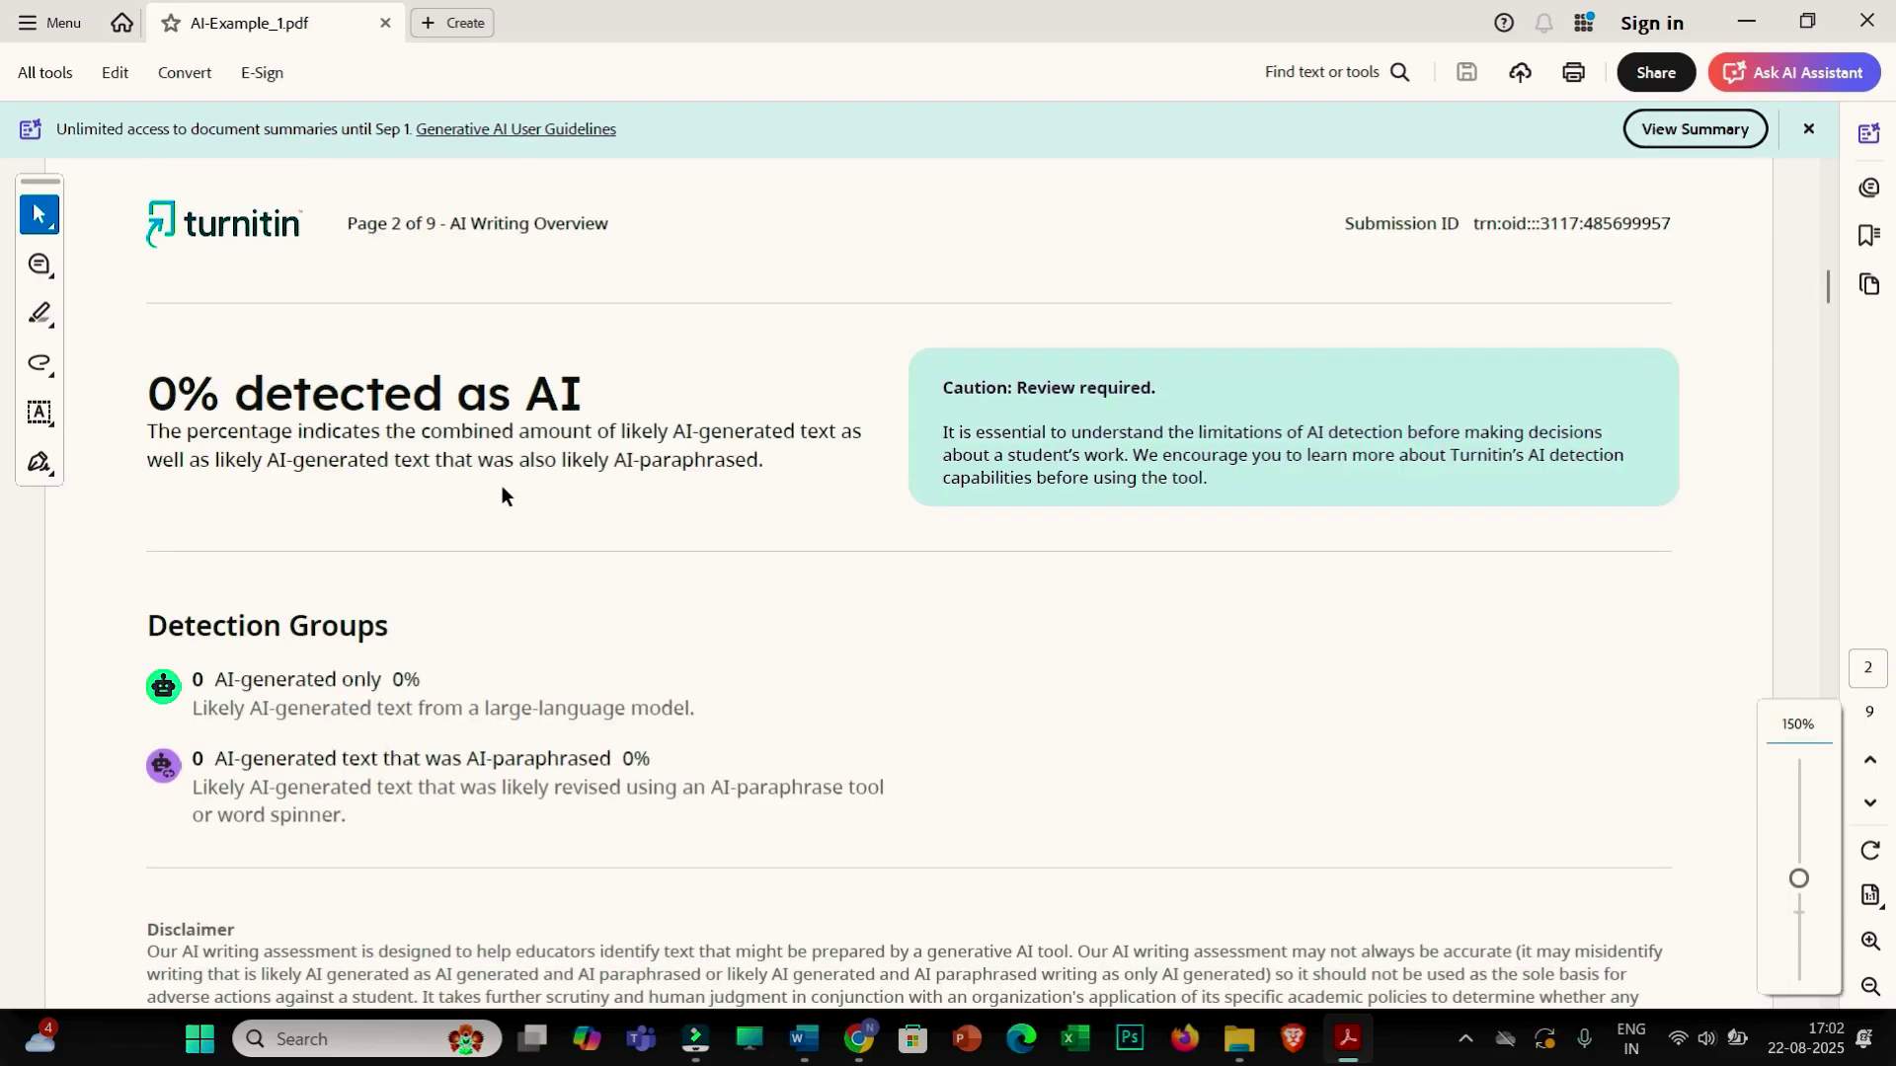
drag(148, 392, 583, 397)
scroll(836, 591, down, 15)
scroll(835, 590, down, 12)
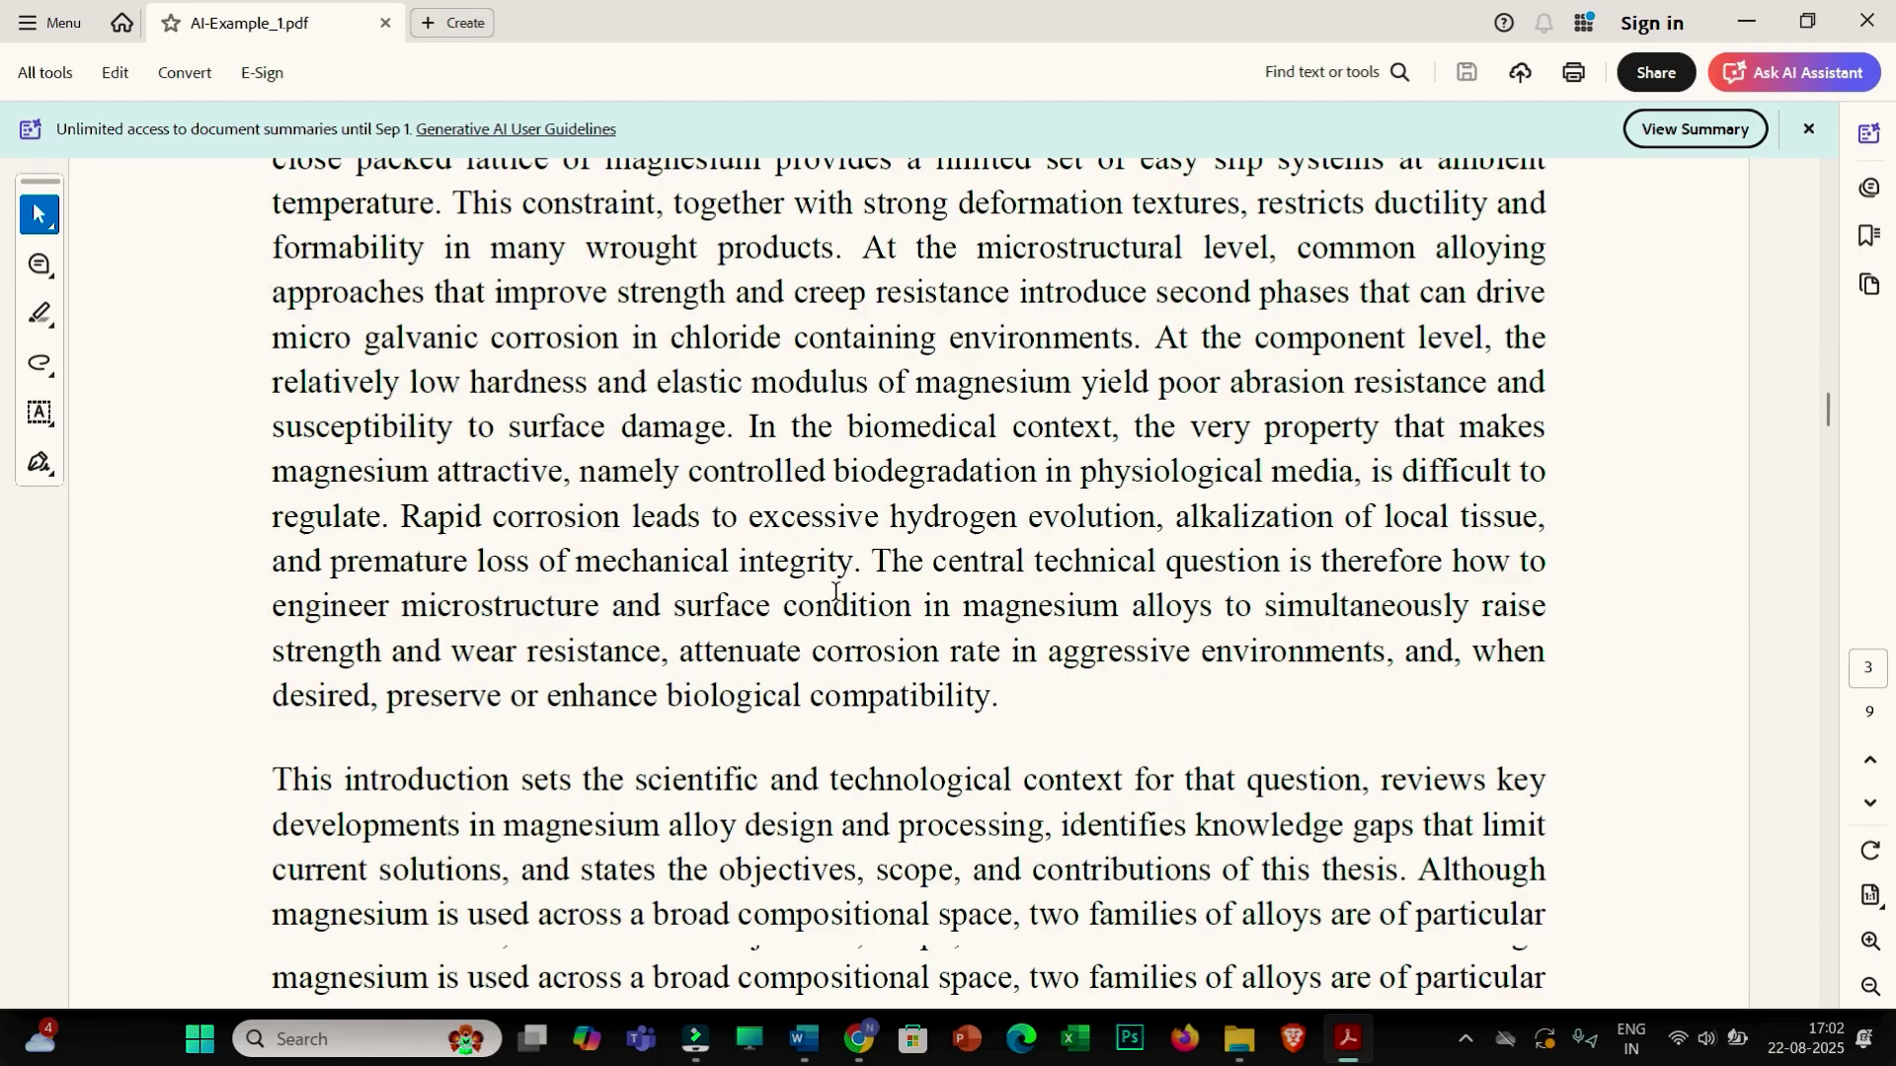
scroll(829, 610, down, 7)
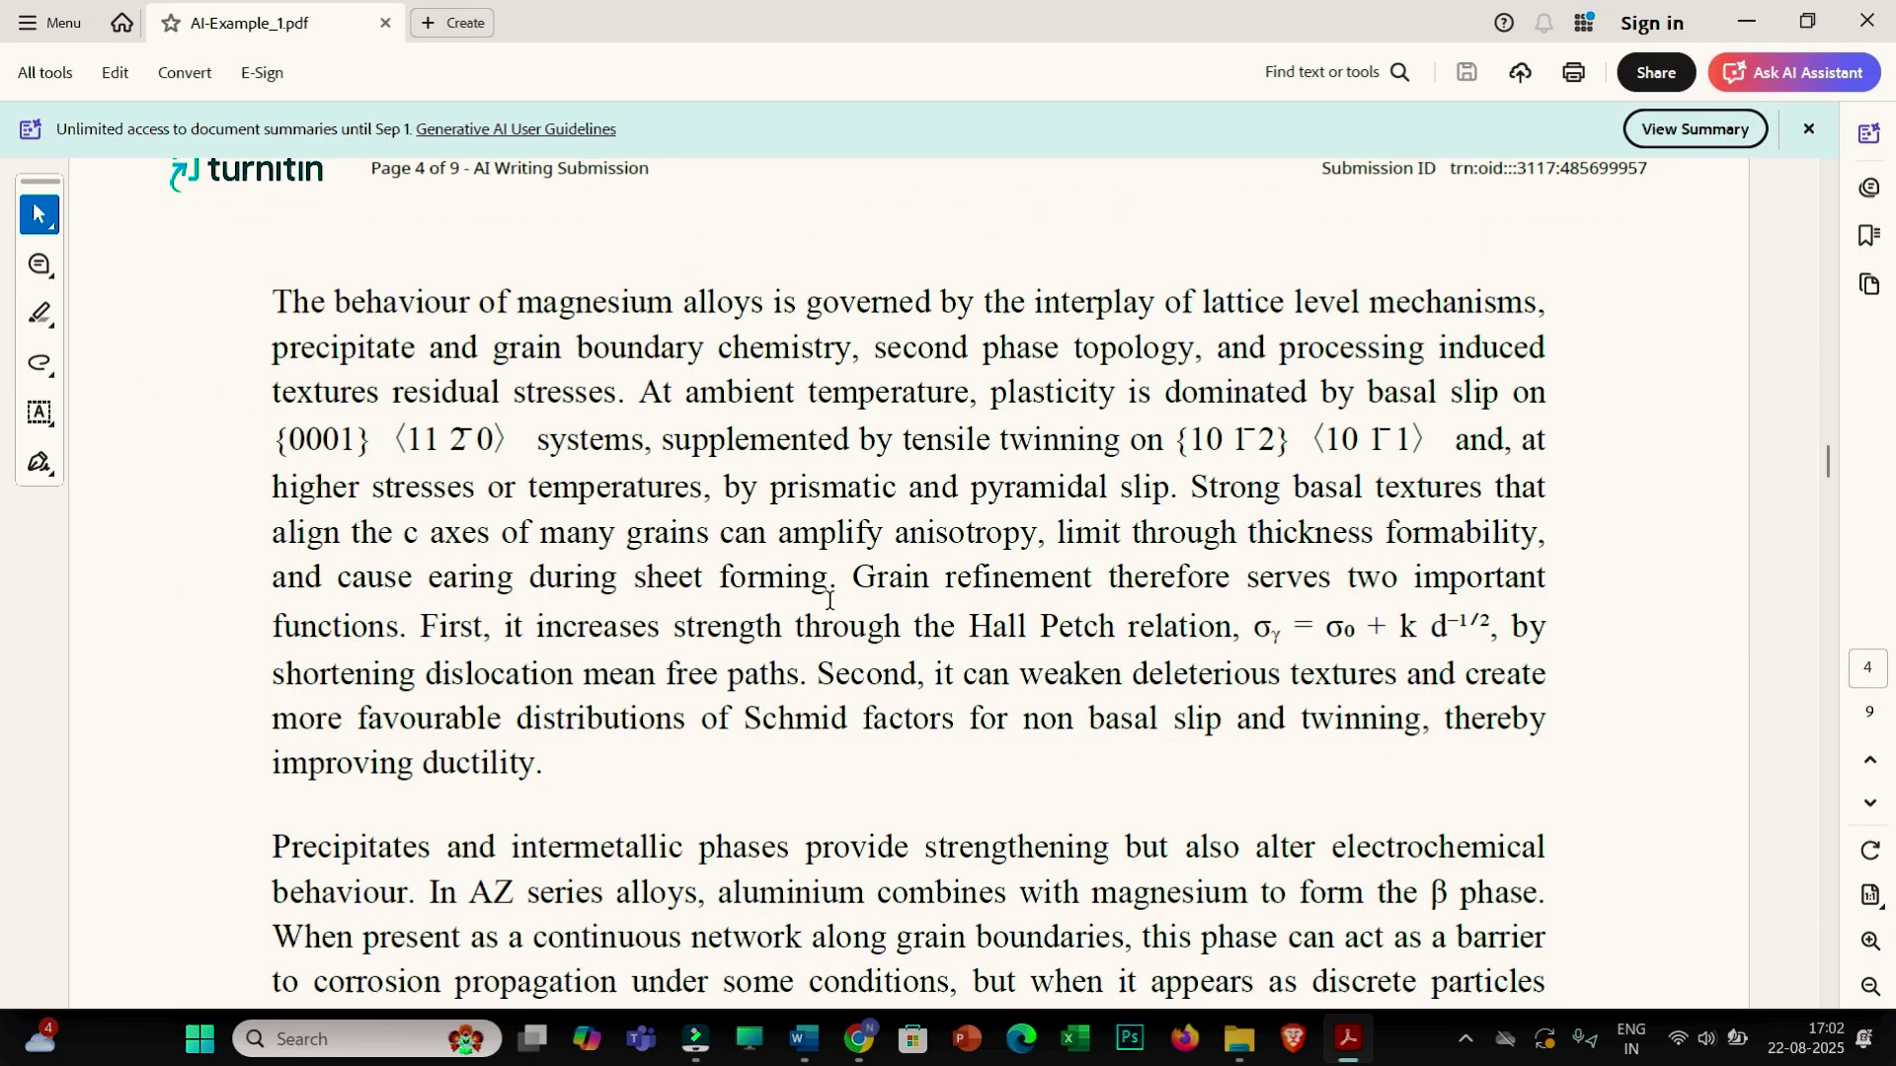
scroll(828, 601, down, 6)
scroll(1023, 606, down, 18)
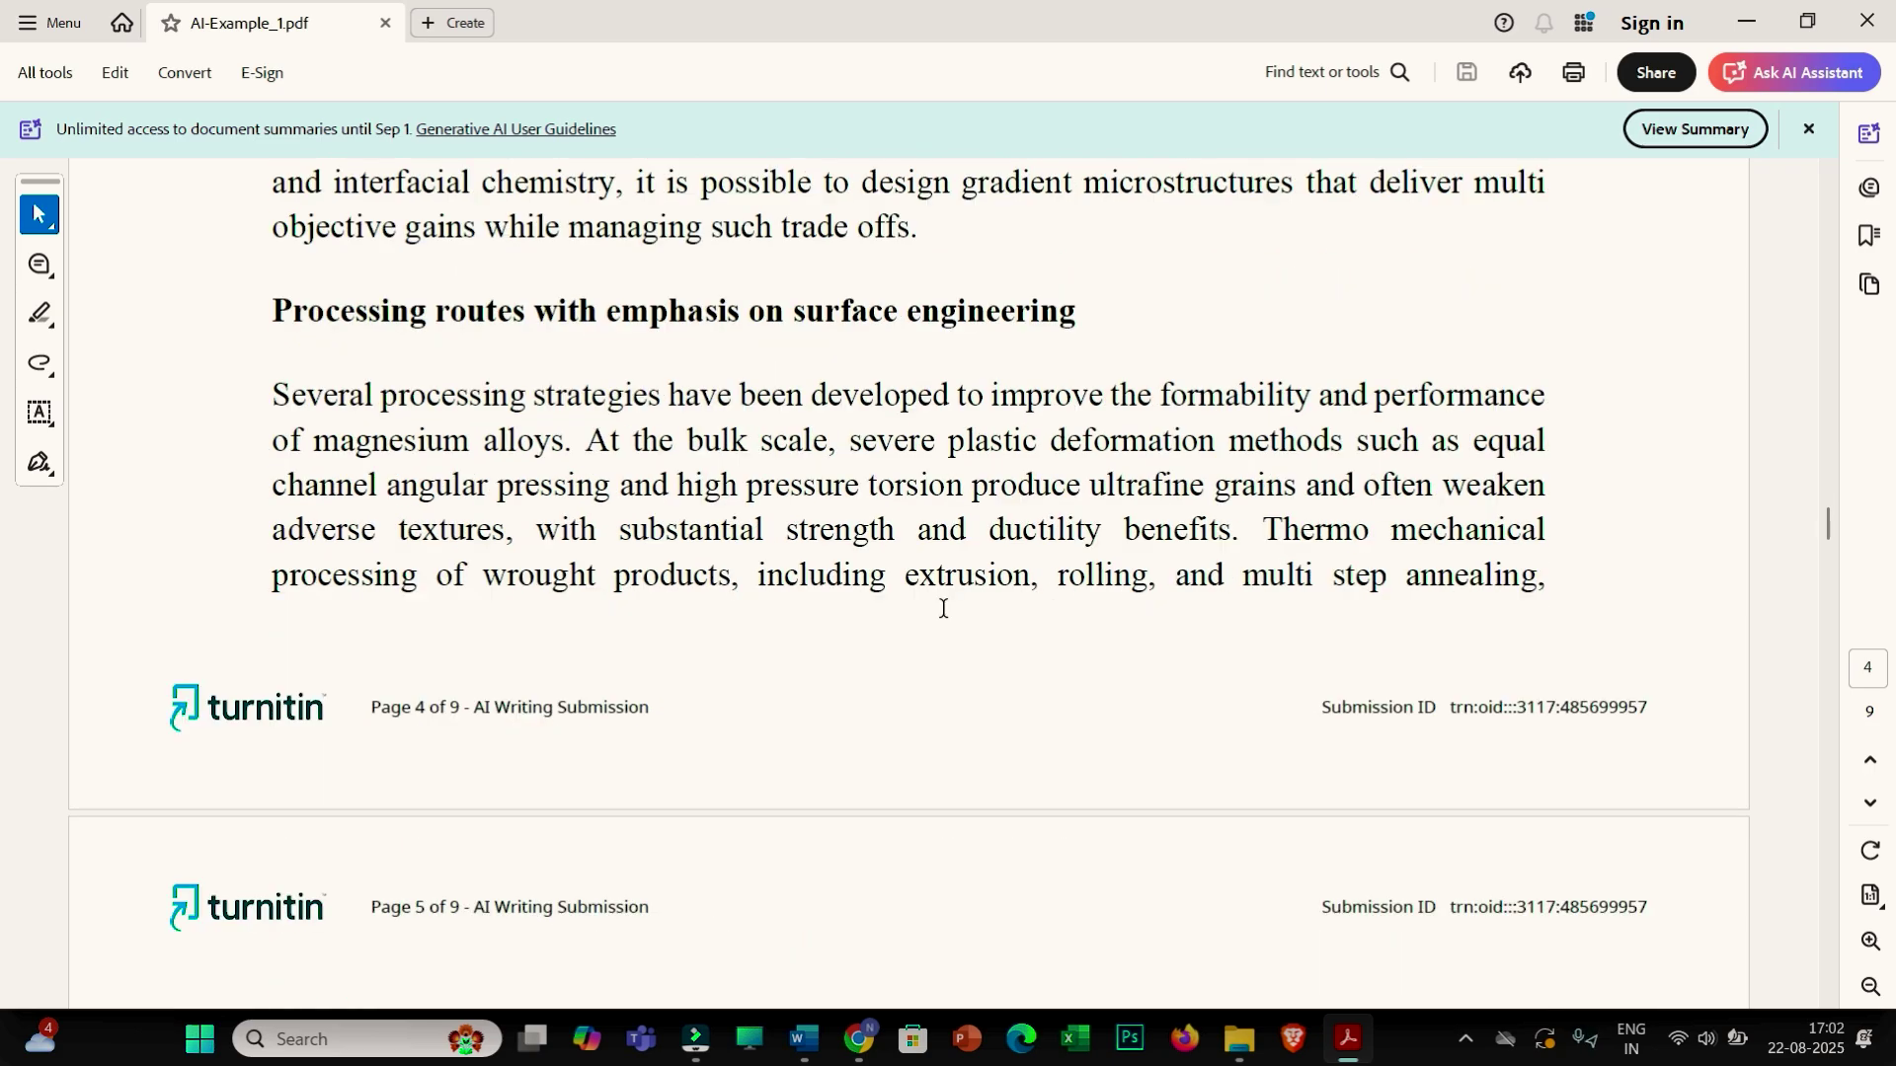
scroll(943, 609, down, 9)
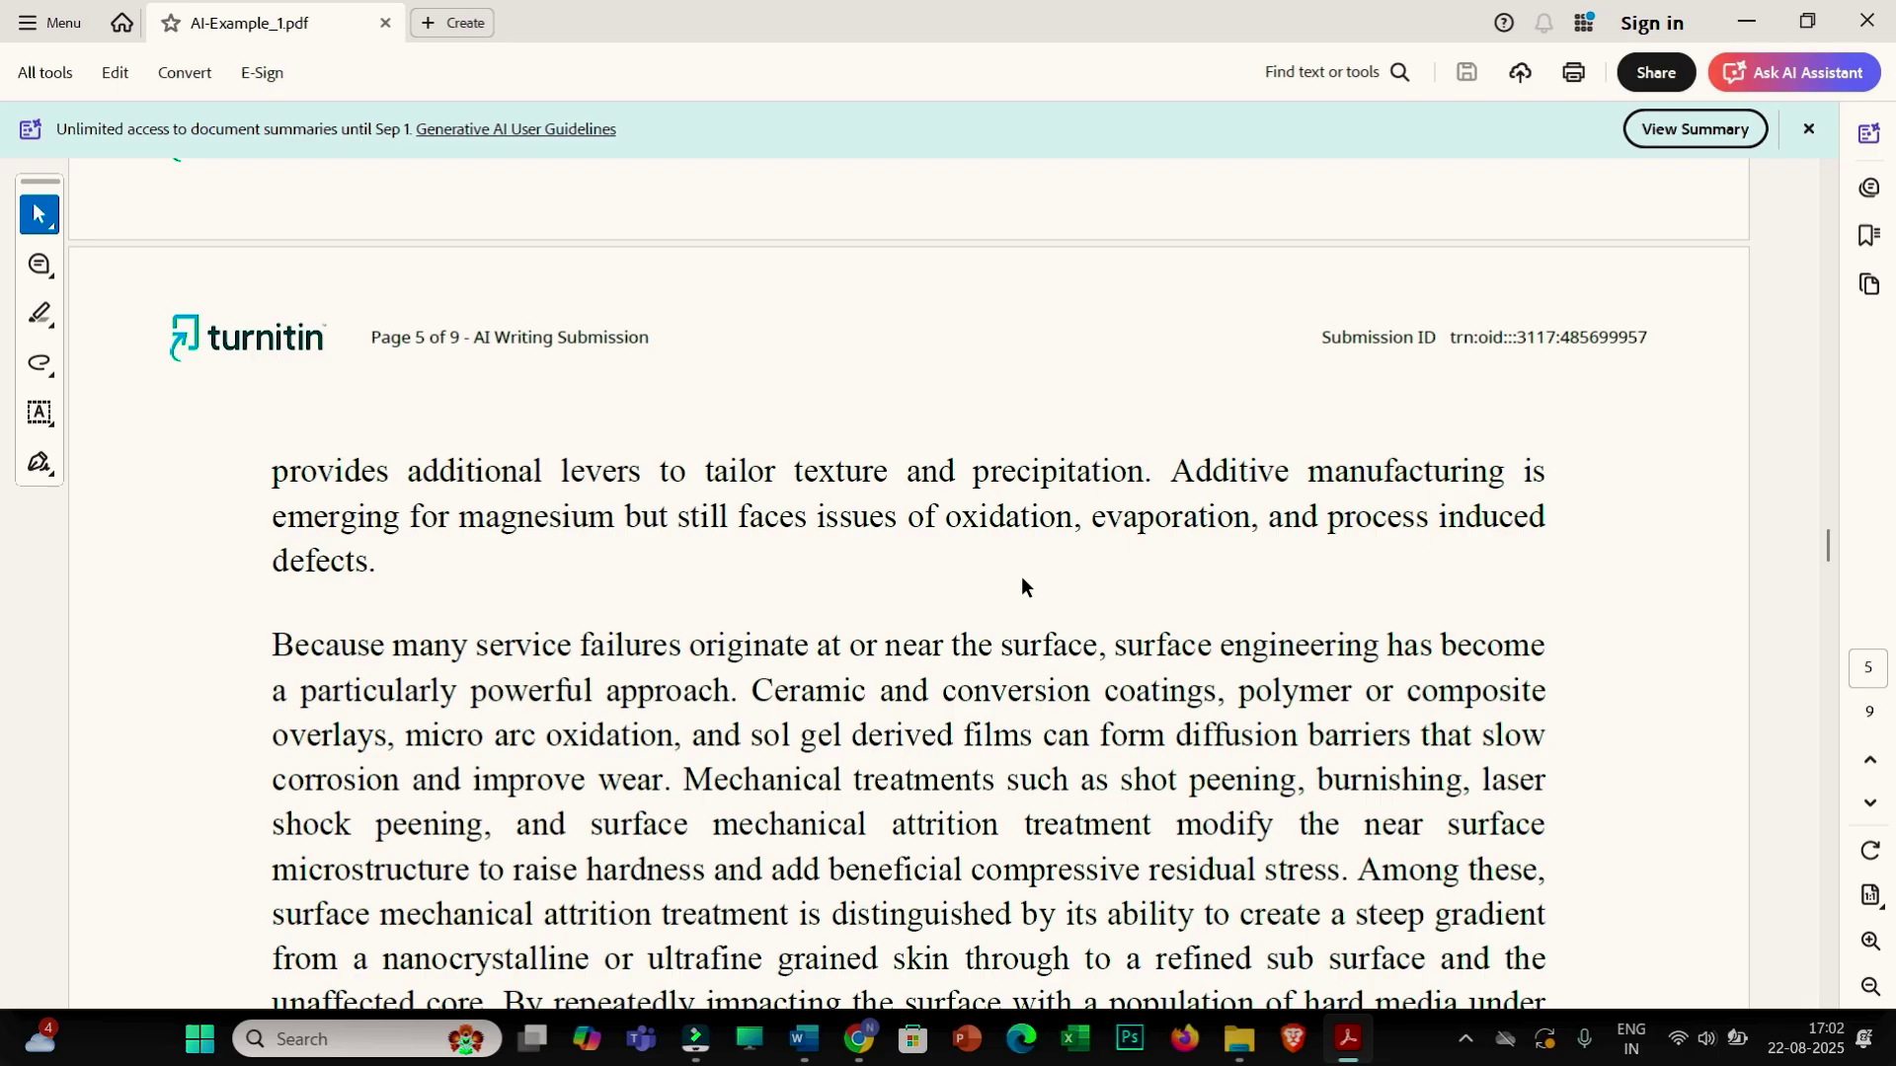
scroll(1021, 585, up, 6)
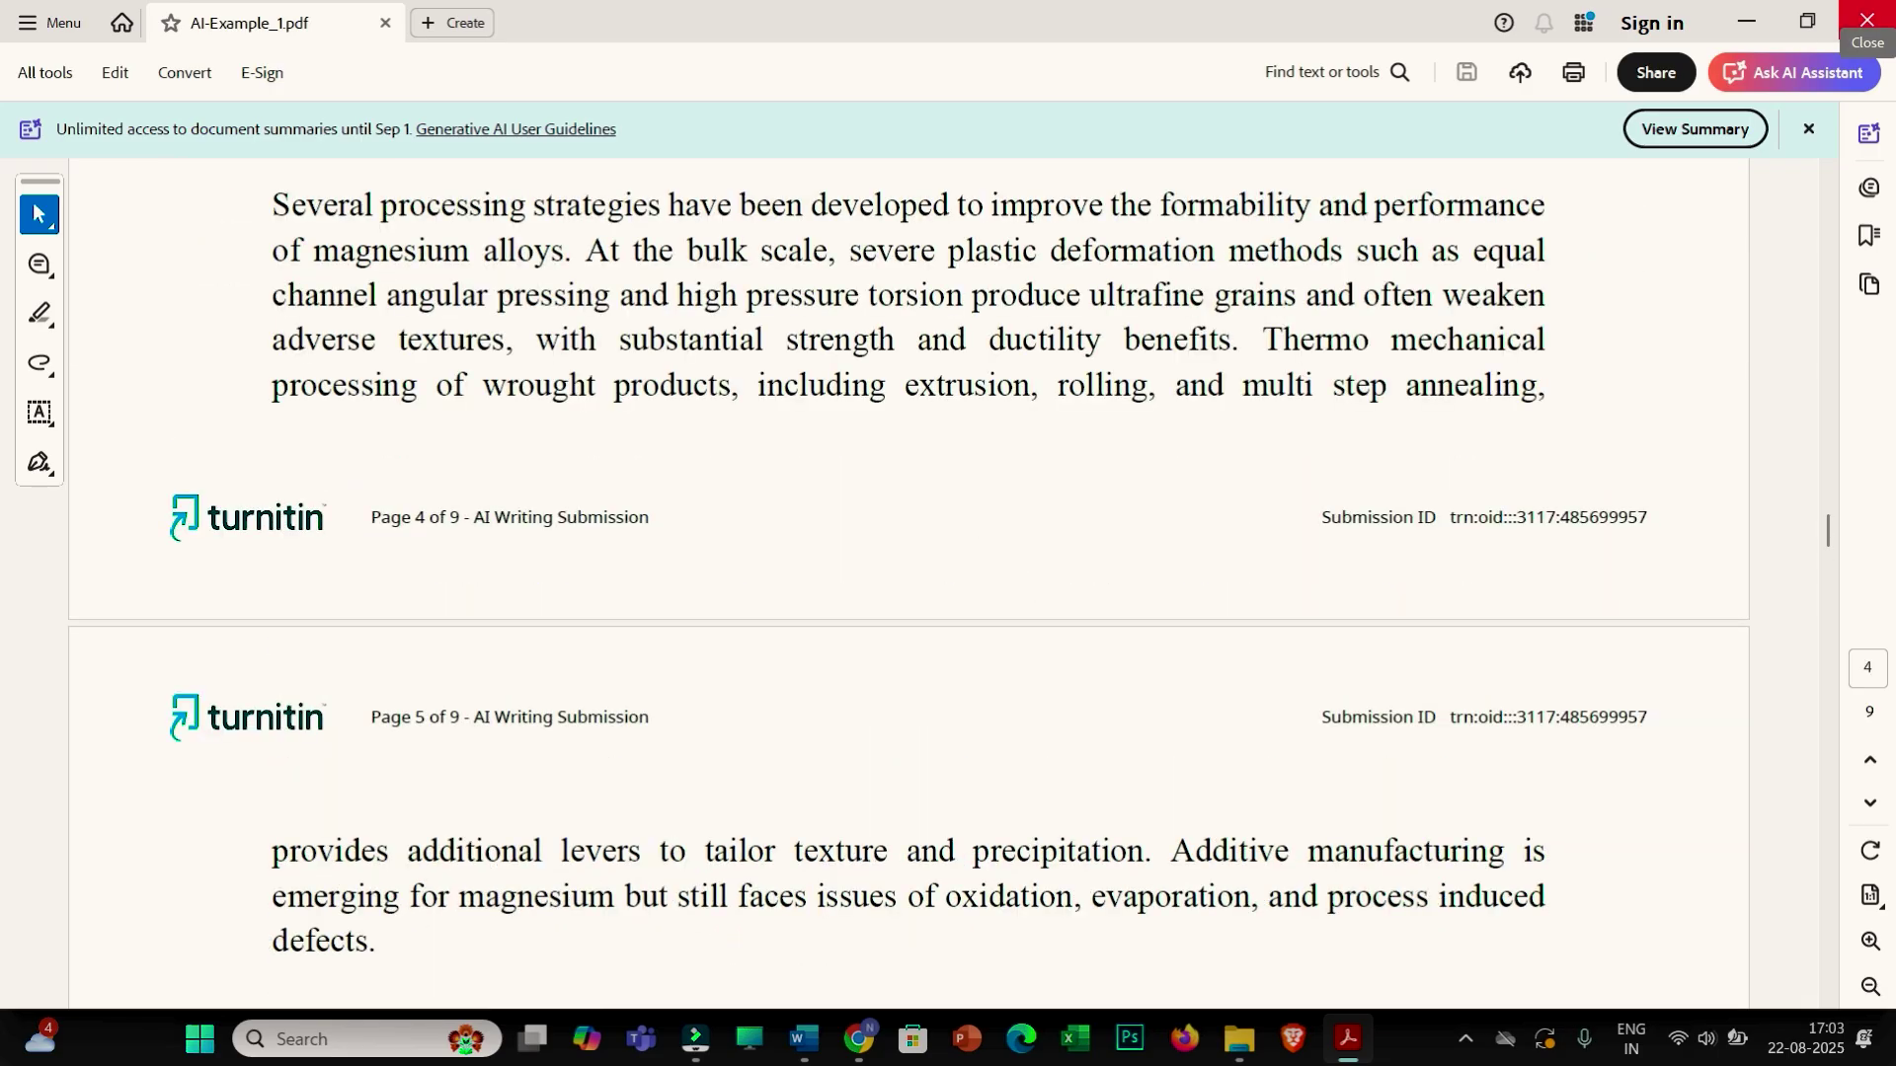
click(1866, 20)
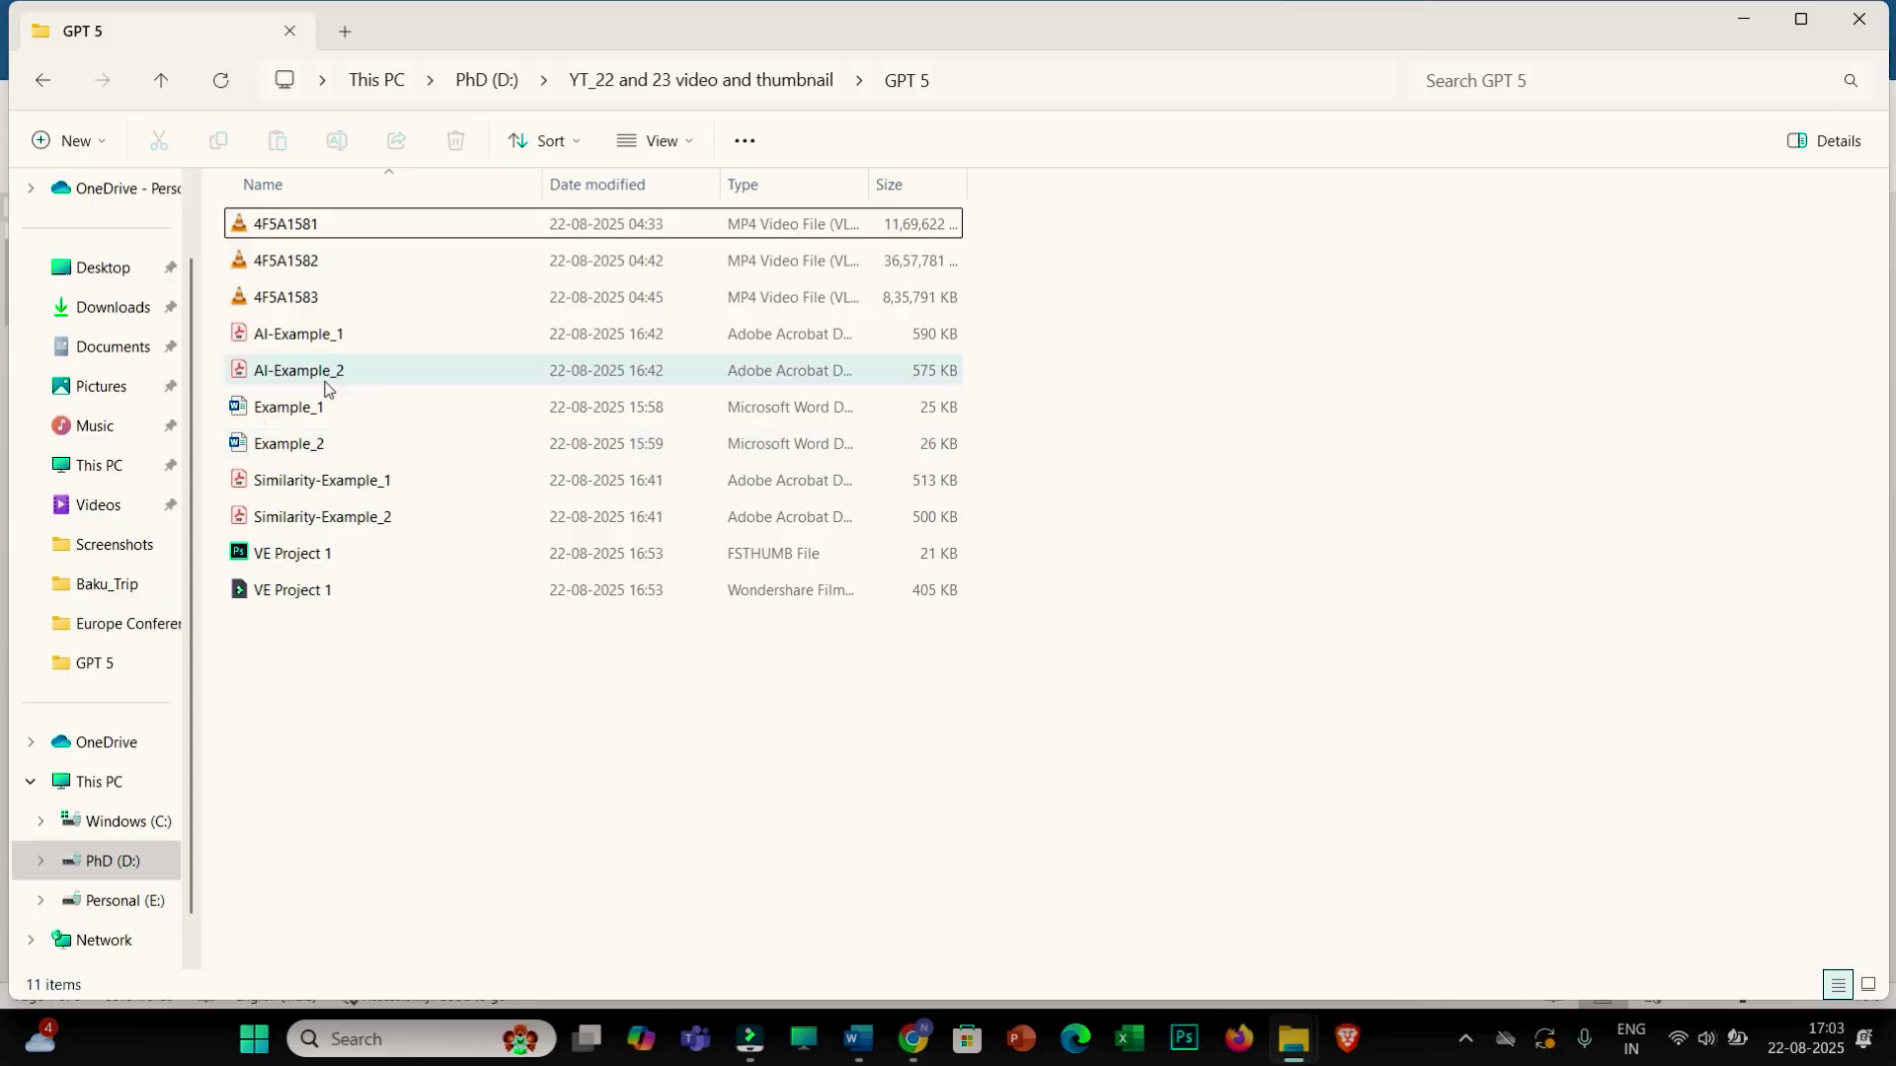
Step: Open AI-Example_2 and confirm its 0% detected as AI result
click(326, 385)
double_click(326, 385)
scroll(591, 577, down, 20)
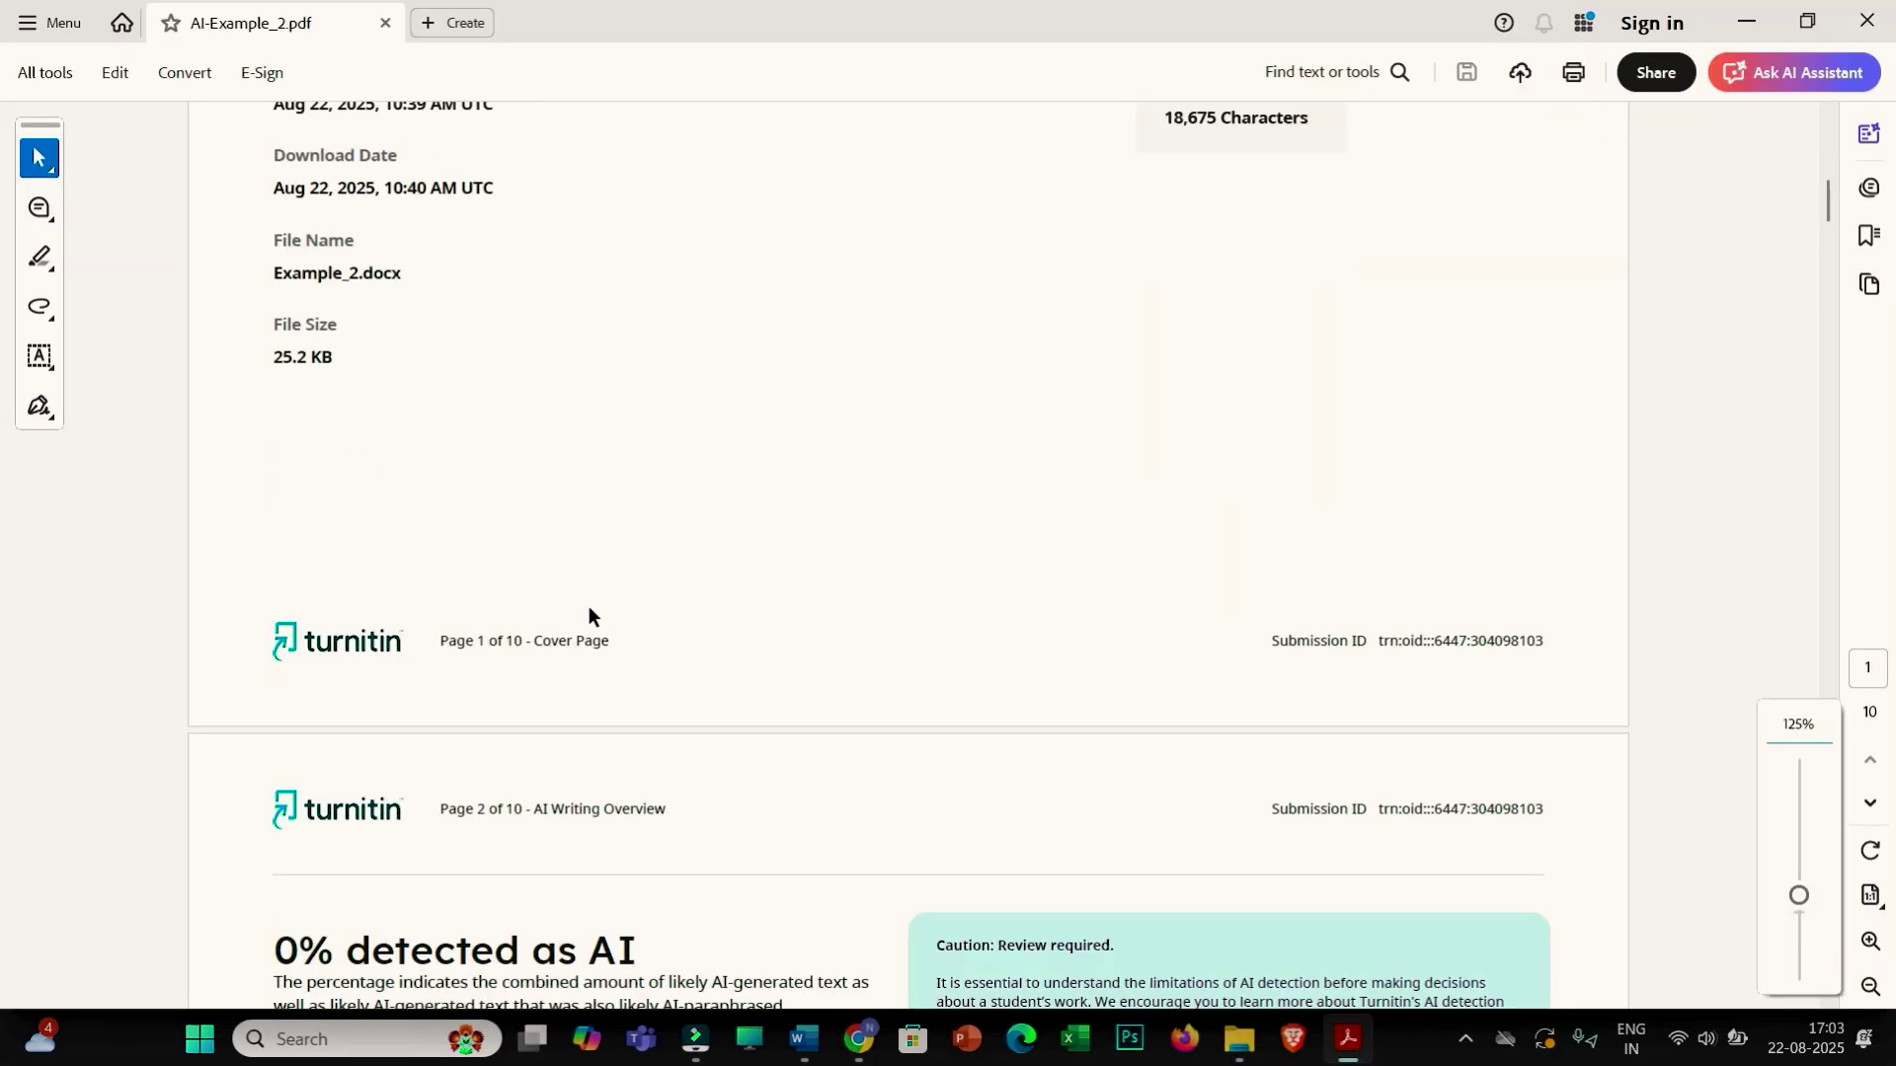
scroll(589, 613, down, 4)
scroll(596, 542, up, 2)
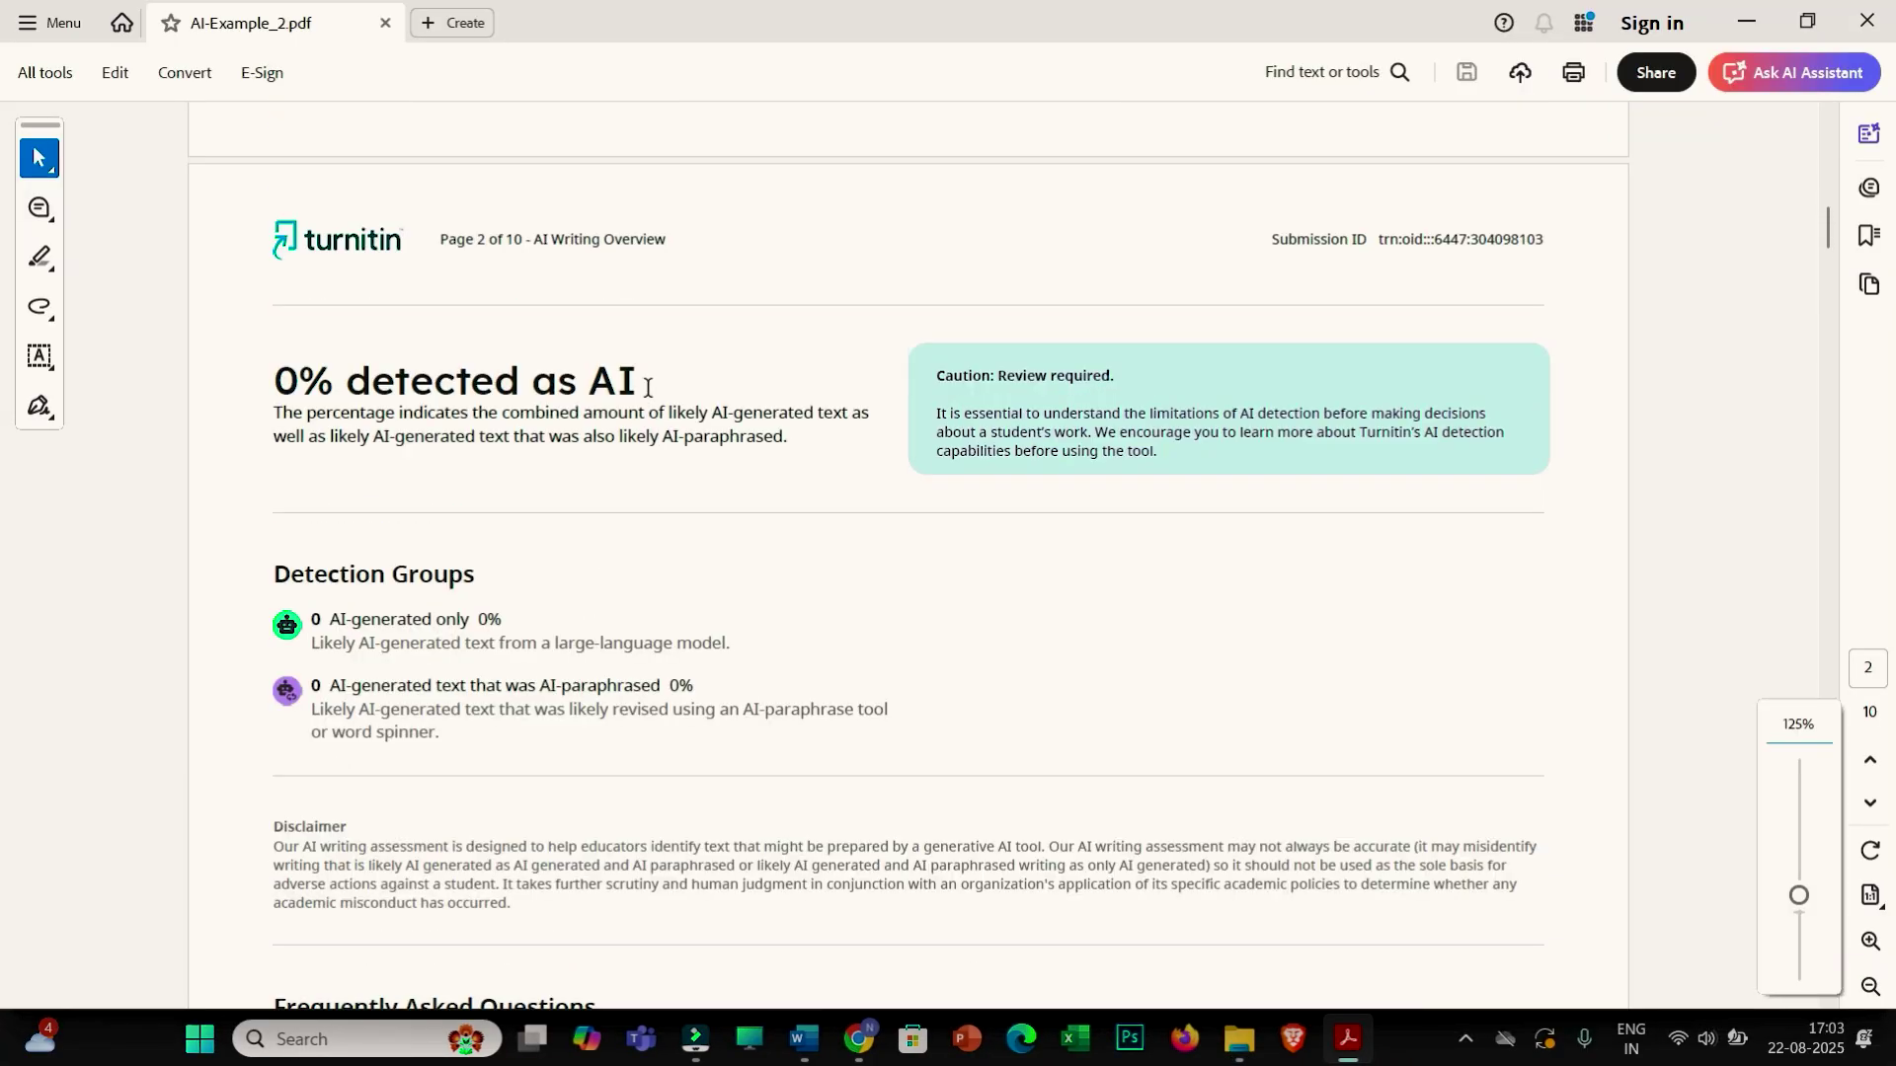
drag(646, 390, 255, 380)
scroll(681, 626, down, 20)
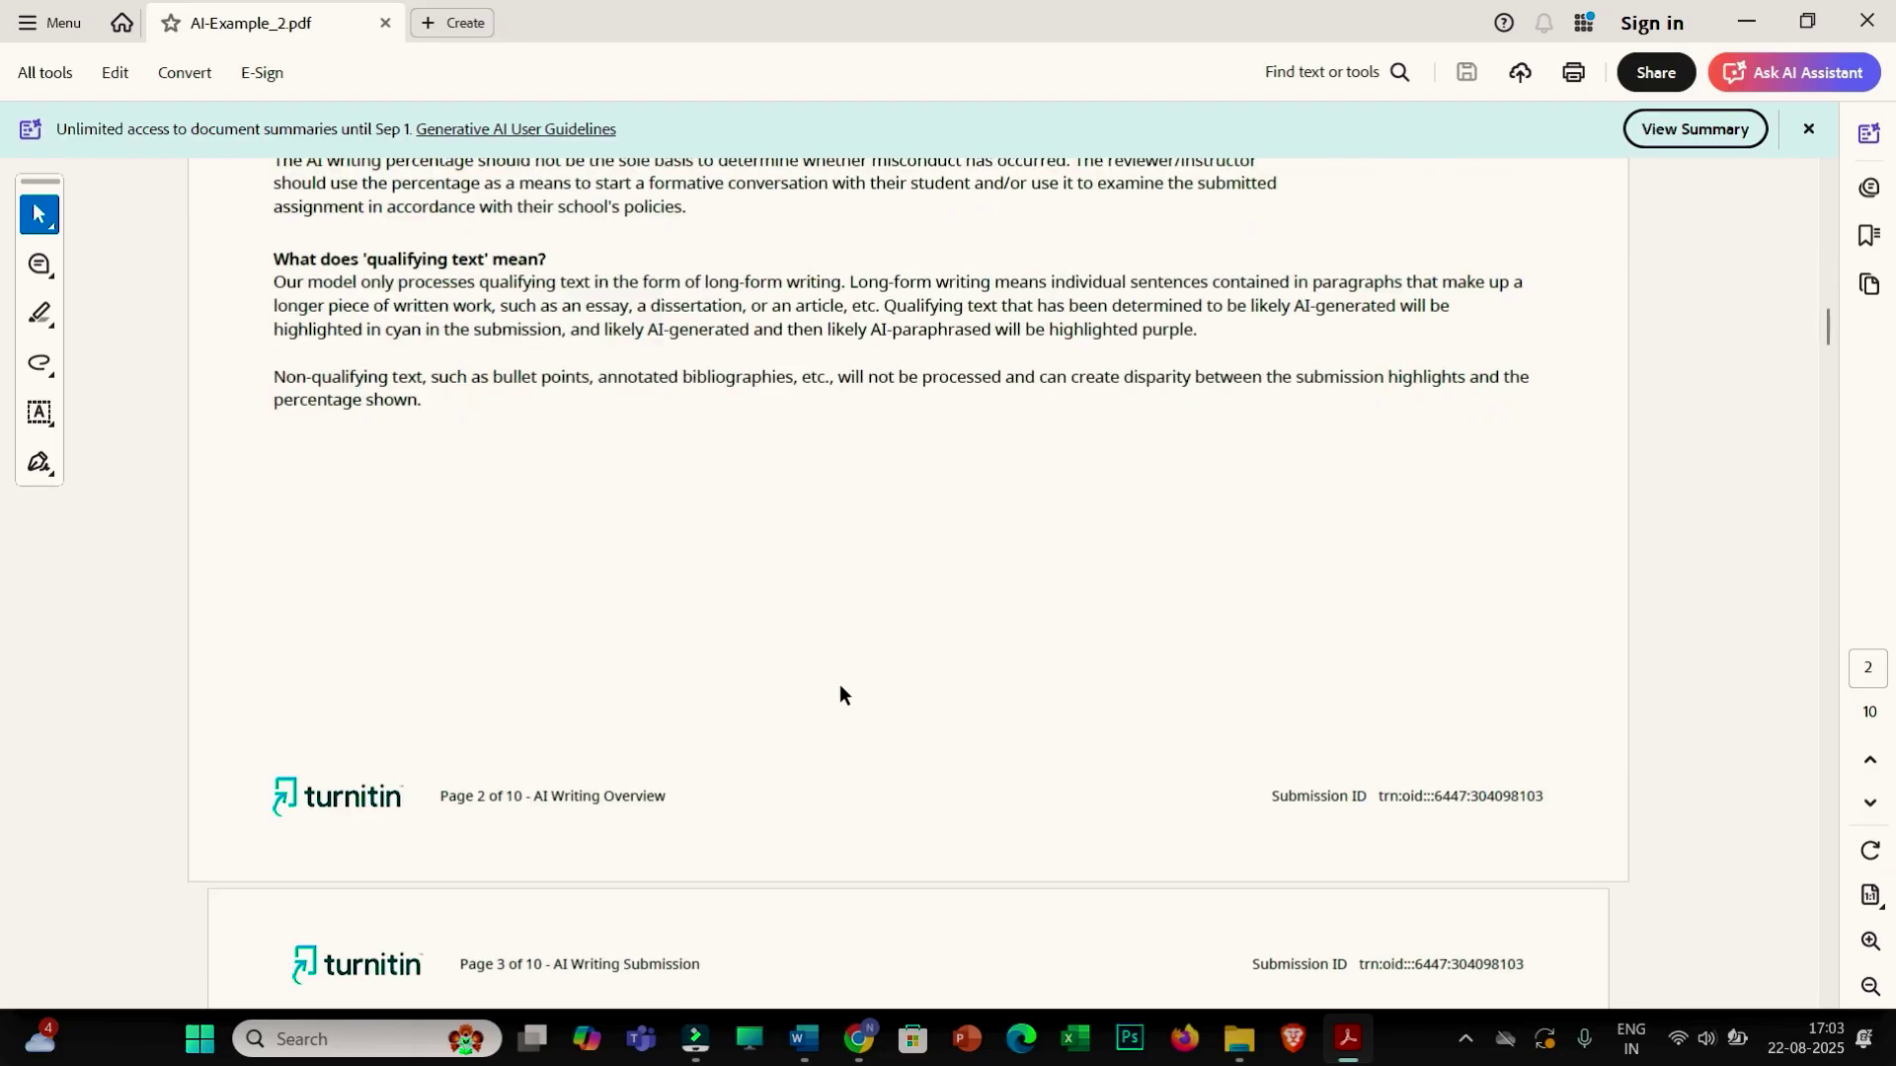